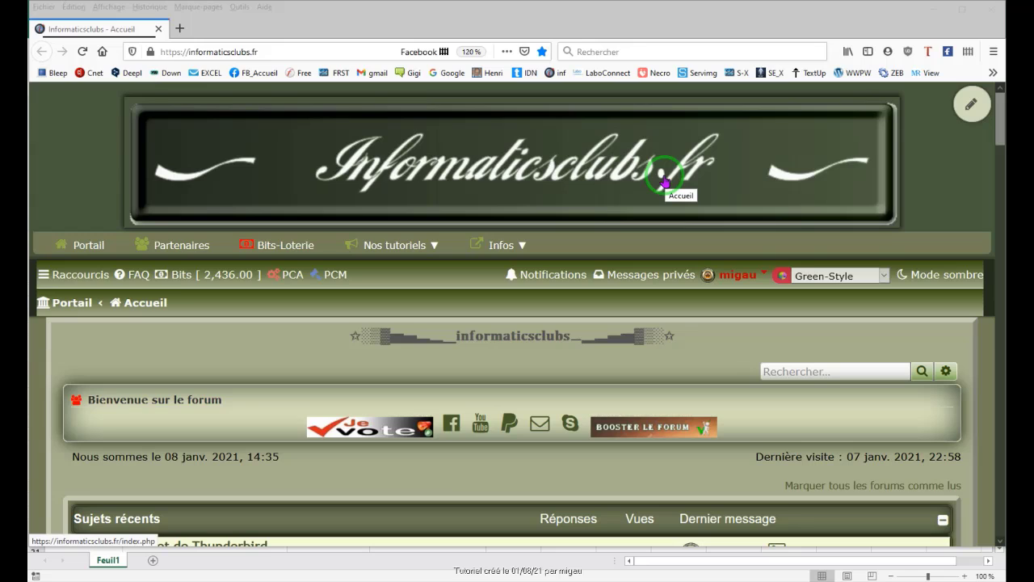
# Step: Close the browser window, switch to the Excel workbook Plage_Données_Date.xlsx and widen column C
pyautogui.click(884, 18)
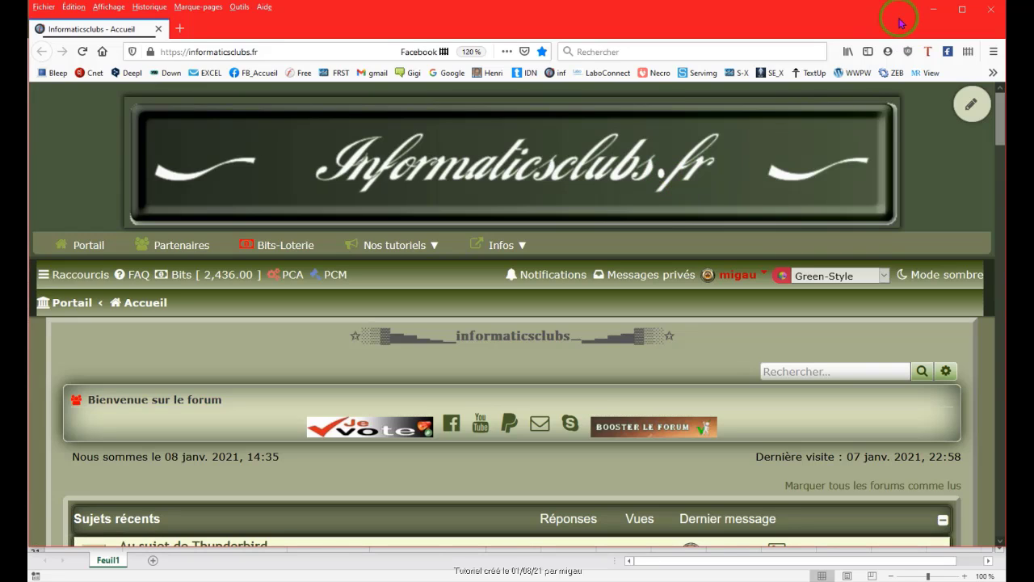
pyautogui.click(992, 12)
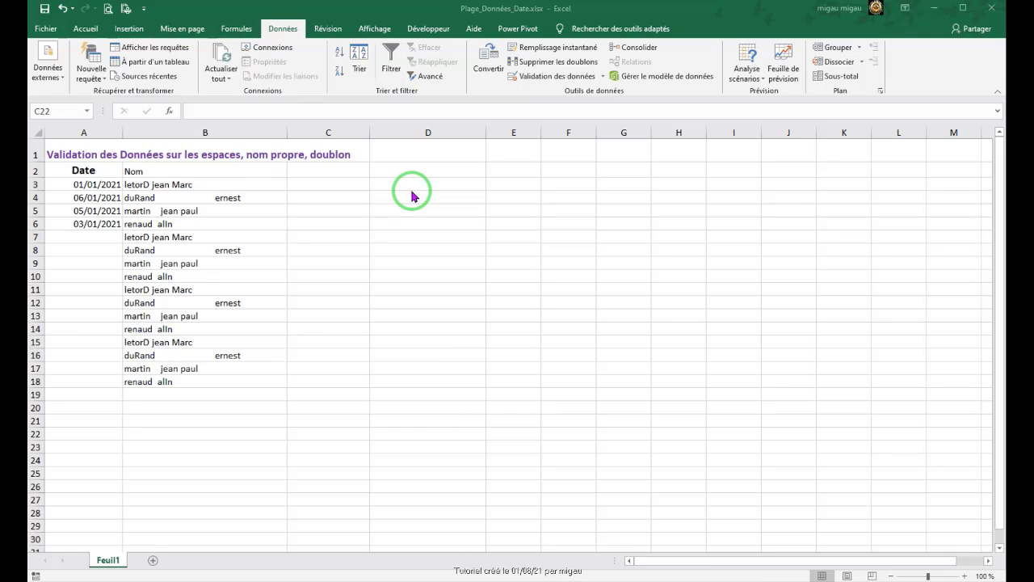
pyautogui.click(318, 179)
pyautogui.moveTo(369, 132); pyautogui.dragTo(480, 131)
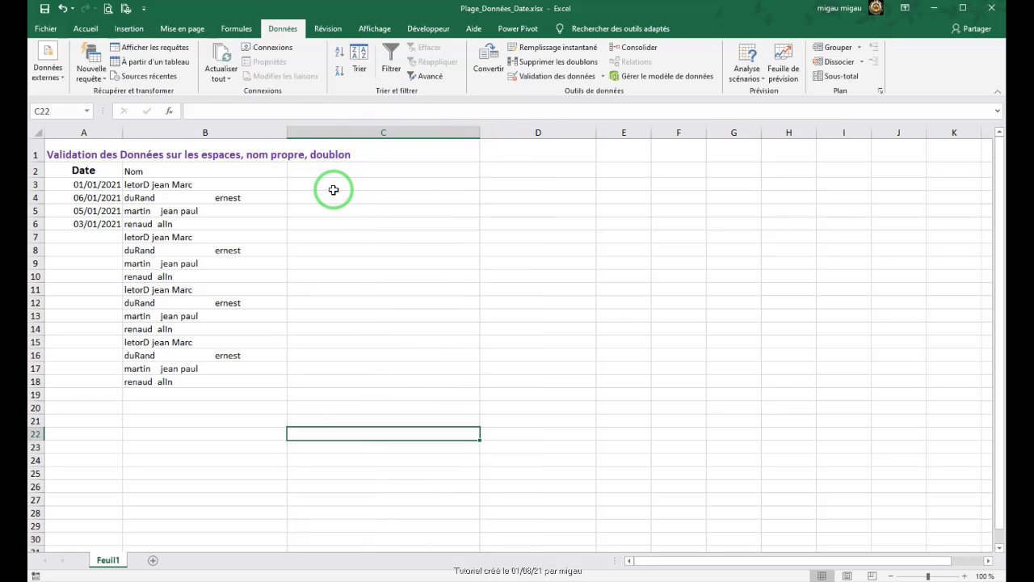
# Step: Enter the formula =SUPPRESPACE(B3) in cell C3 to strip the extra spaces from the first name
pyautogui.click(332, 187)
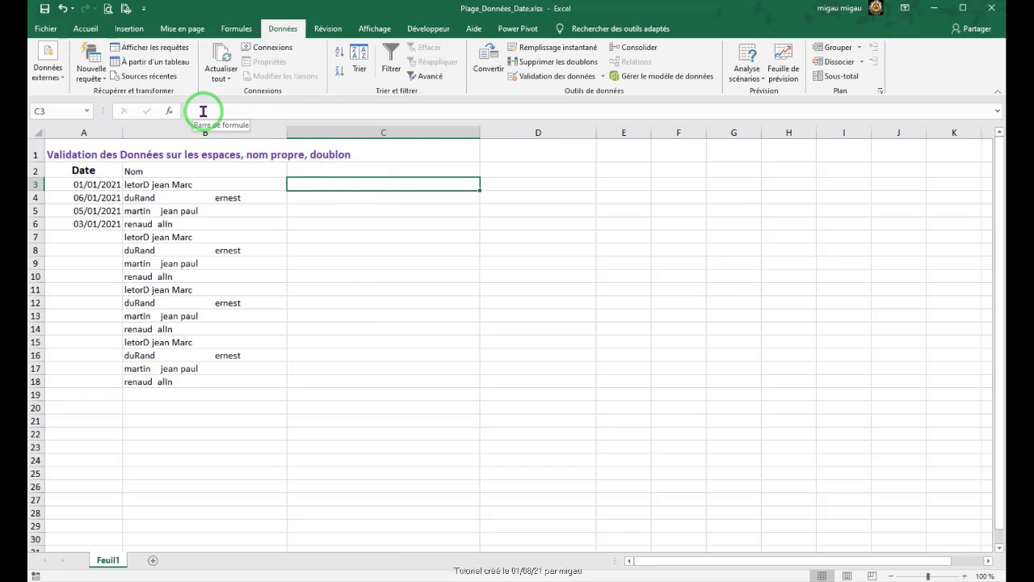
pyautogui.click(203, 110)
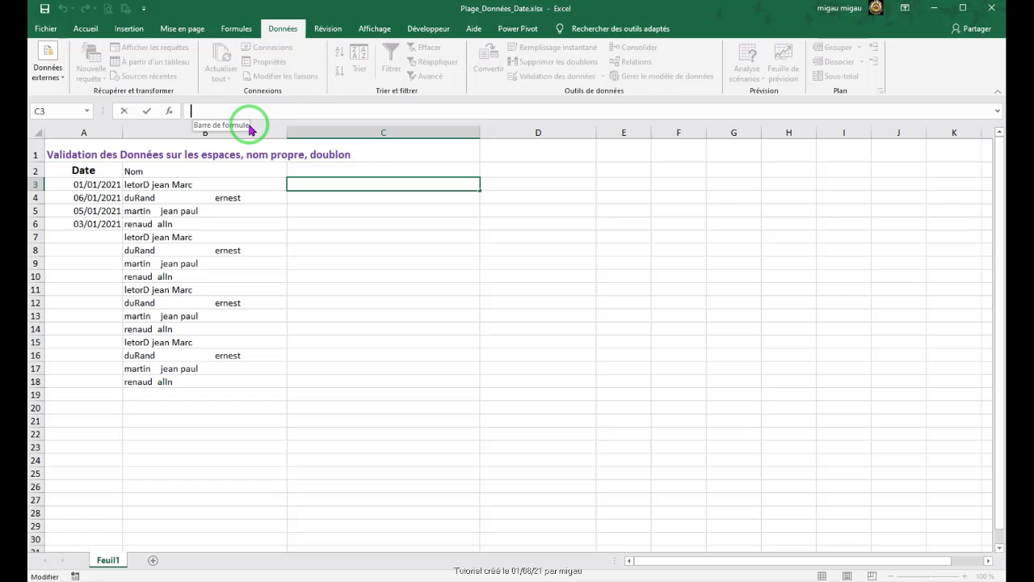
pyautogui.write('=su')
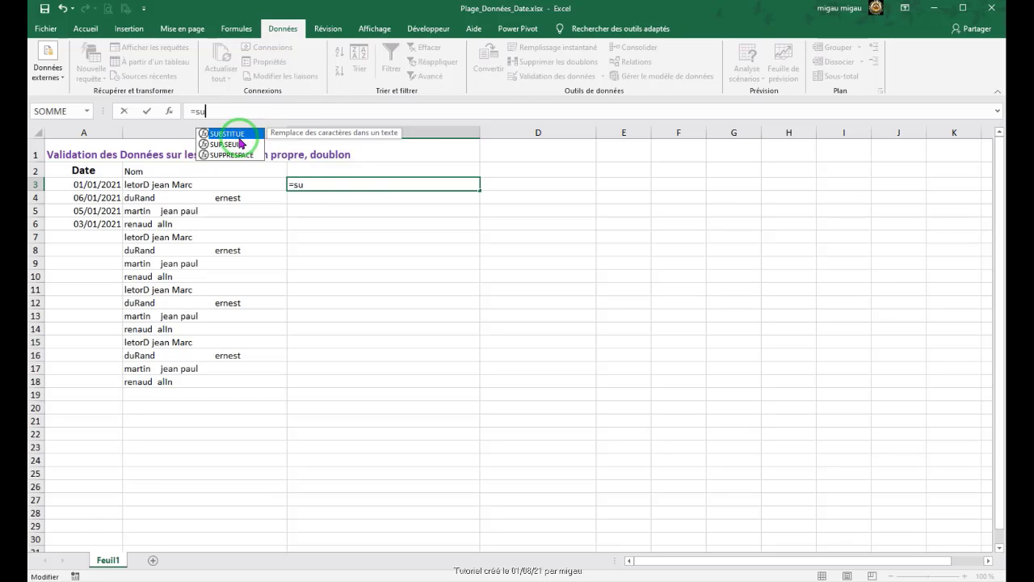
pyautogui.doubleClick(231, 156)
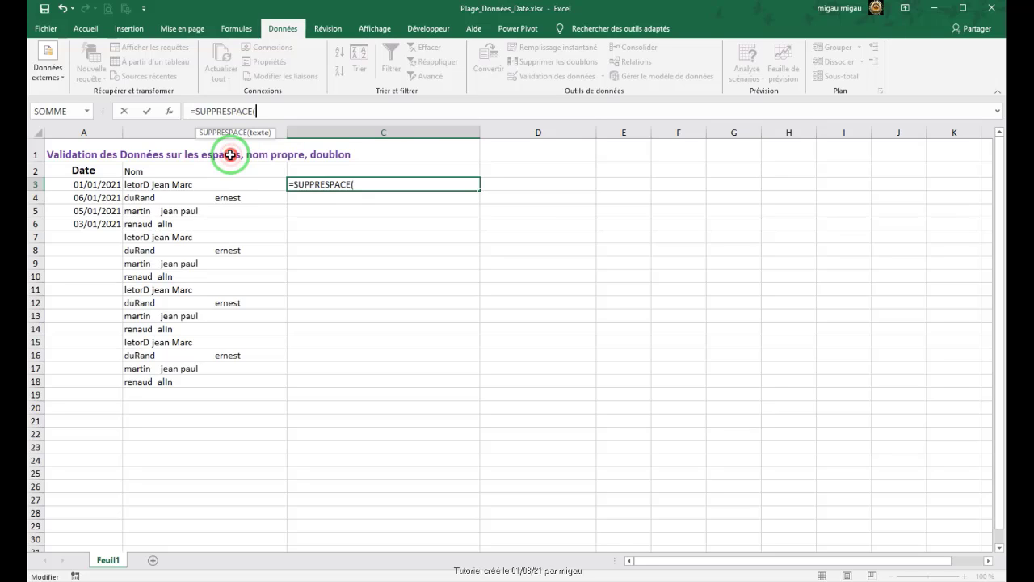
pyautogui.click(190, 181)
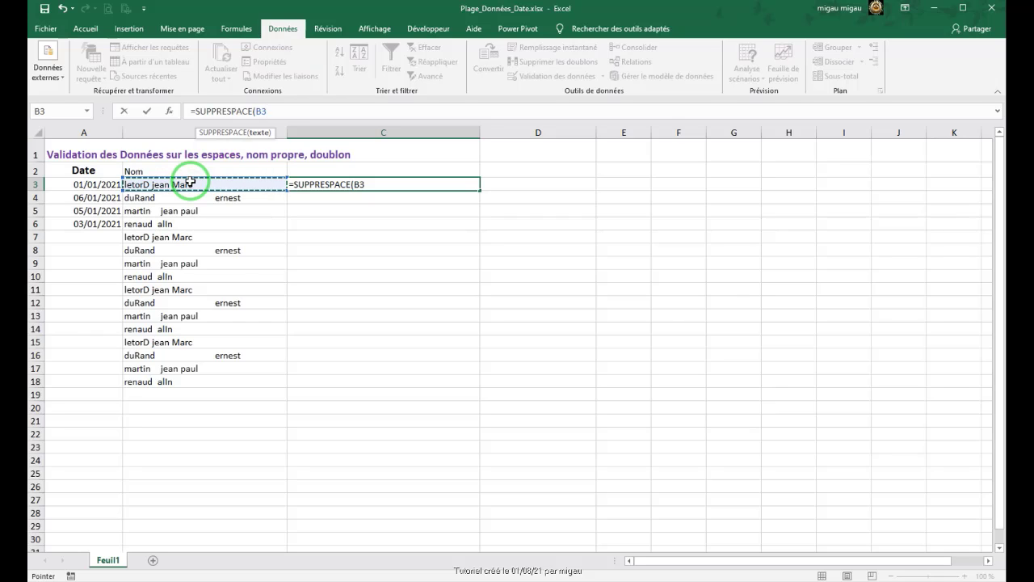
pyautogui.write(')')
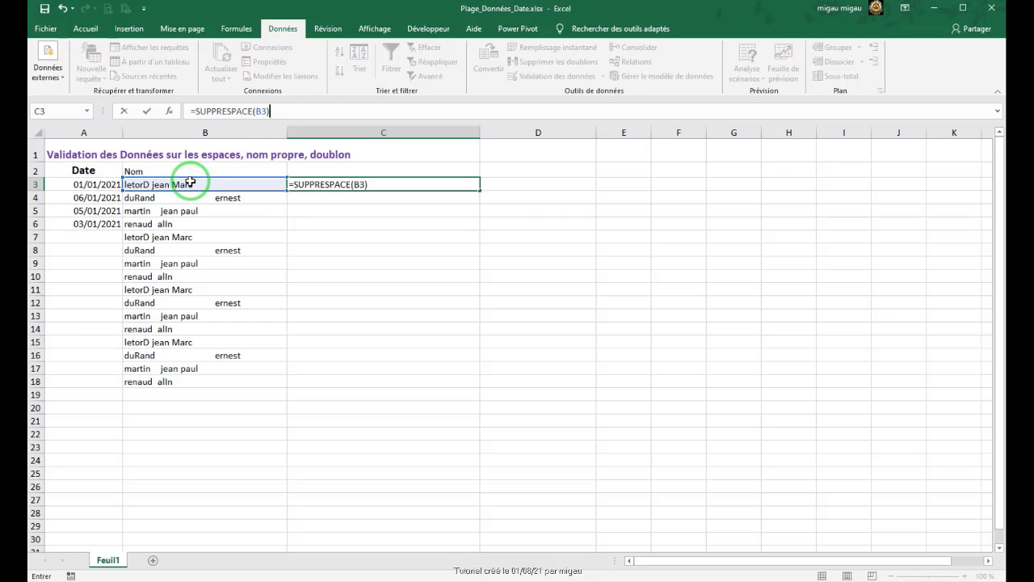
pyautogui.press('Return')
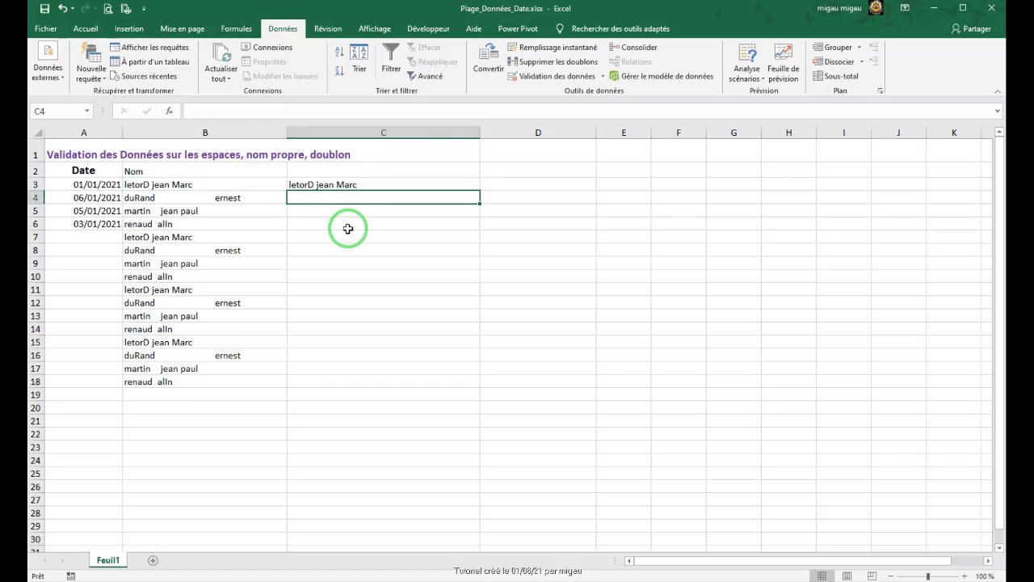
# Step: Fill the SUPPRESPACE formula from C3 down to C18
pyautogui.click(348, 183)
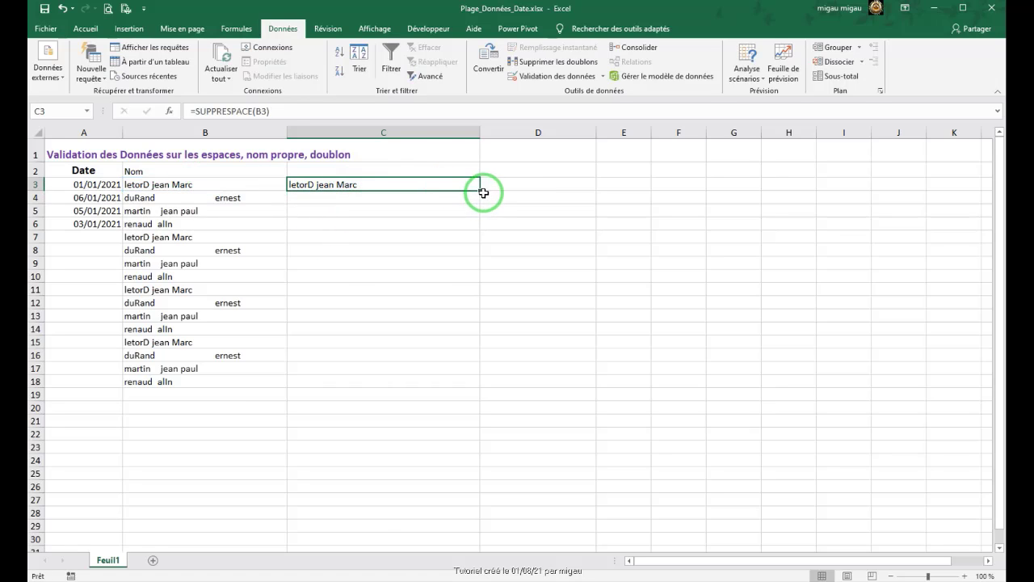
pyautogui.moveTo(479, 190); pyautogui.dragTo(475, 384)
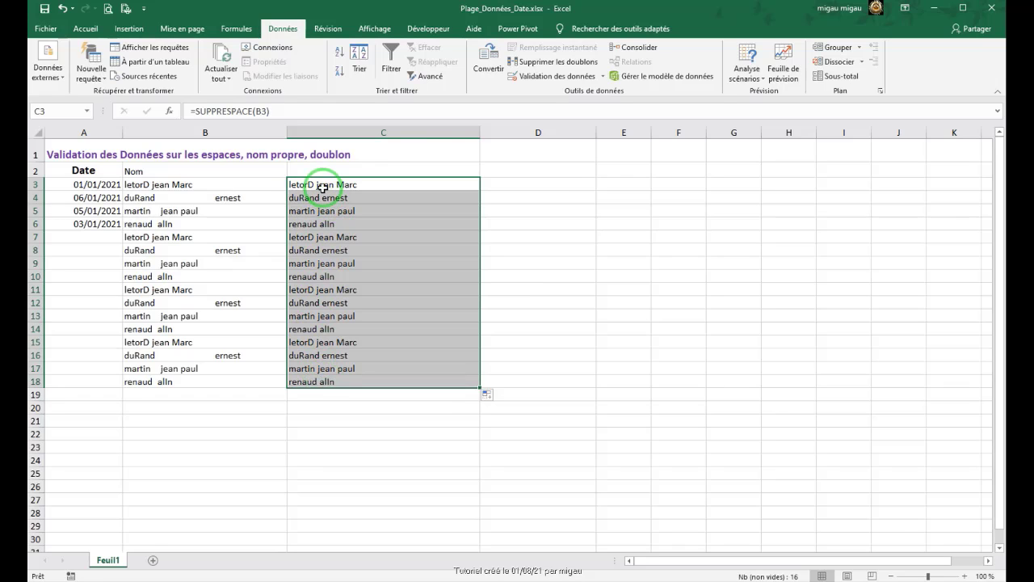
pyautogui.click(397, 185)
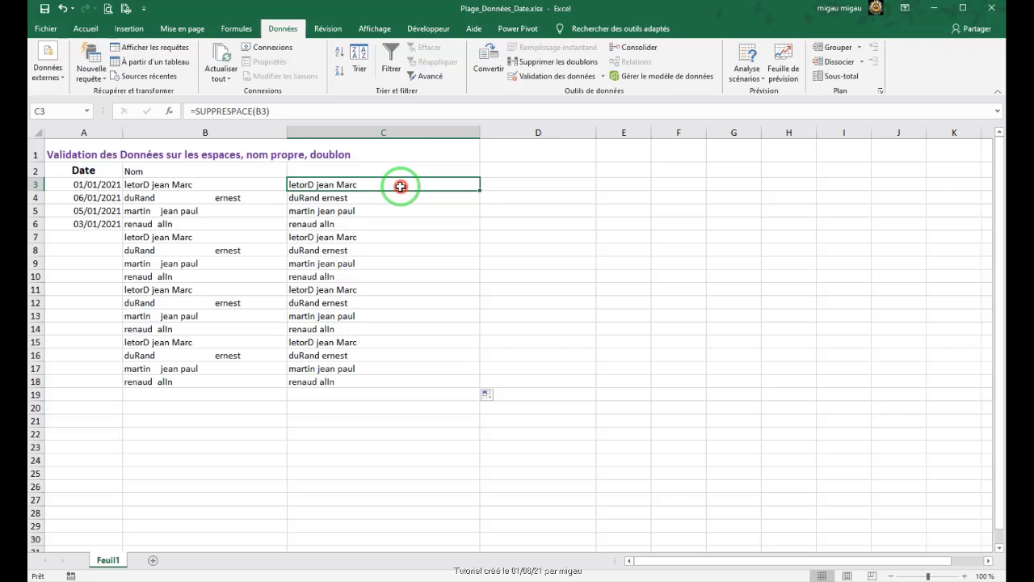
# Step: Enter the formula =NOMPROPRE(C3) in cell D3 to capitalise each word of the space-cleaned name
pyautogui.click(511, 182)
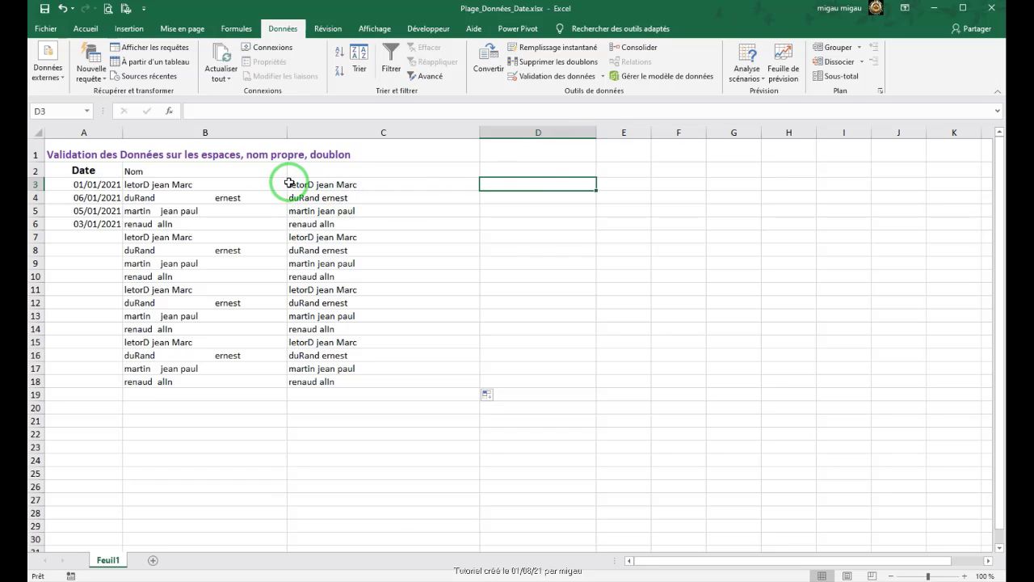
pyautogui.click(510, 184)
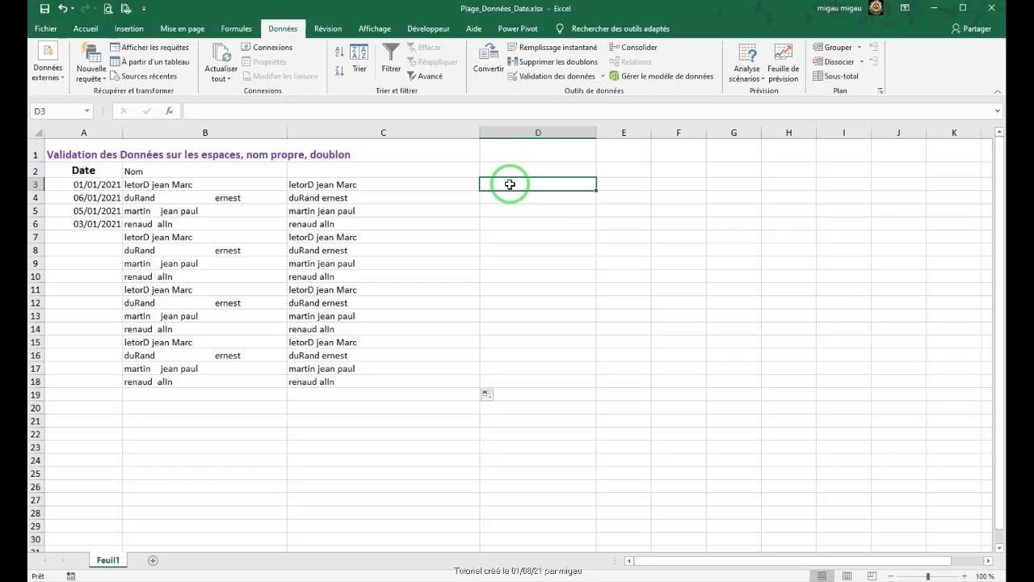
pyautogui.click(199, 110)
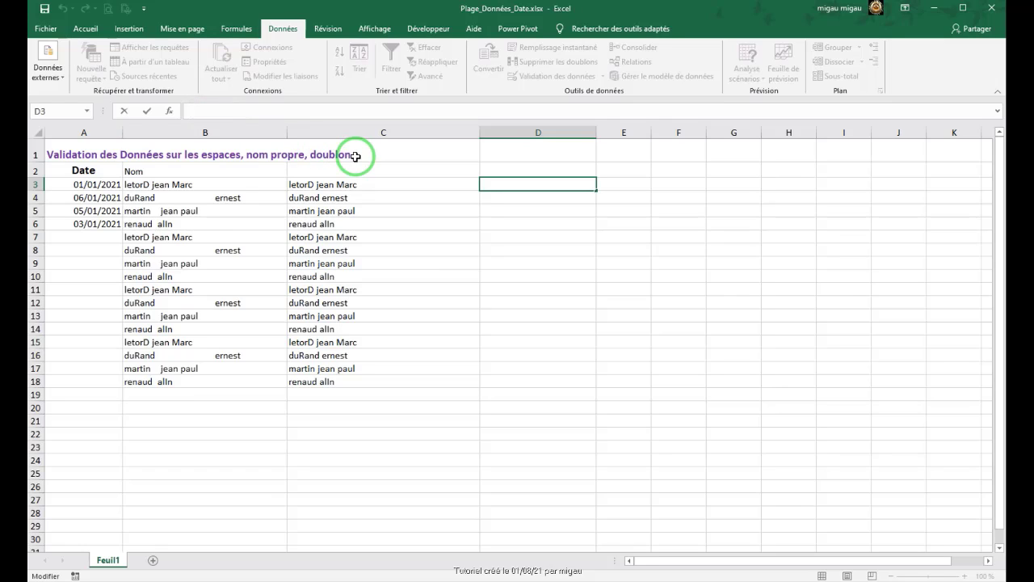
pyautogui.write('=nom')
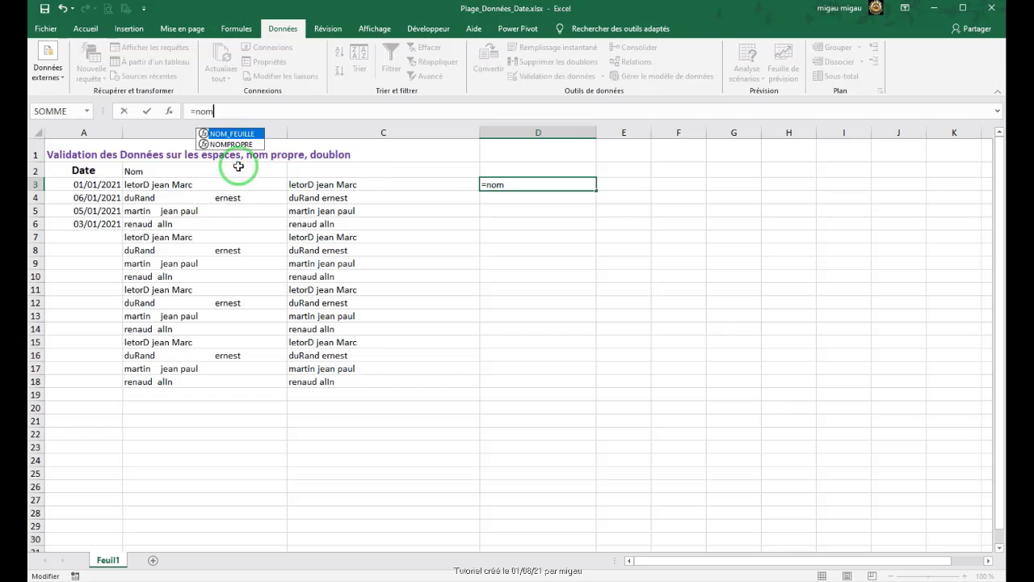
pyautogui.doubleClick(233, 143)
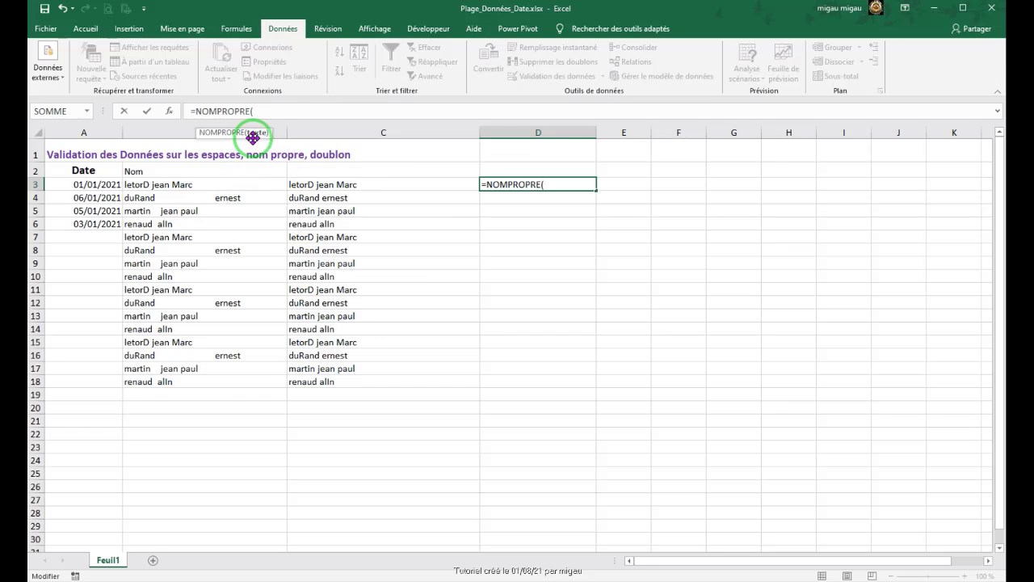
pyautogui.click(320, 184)
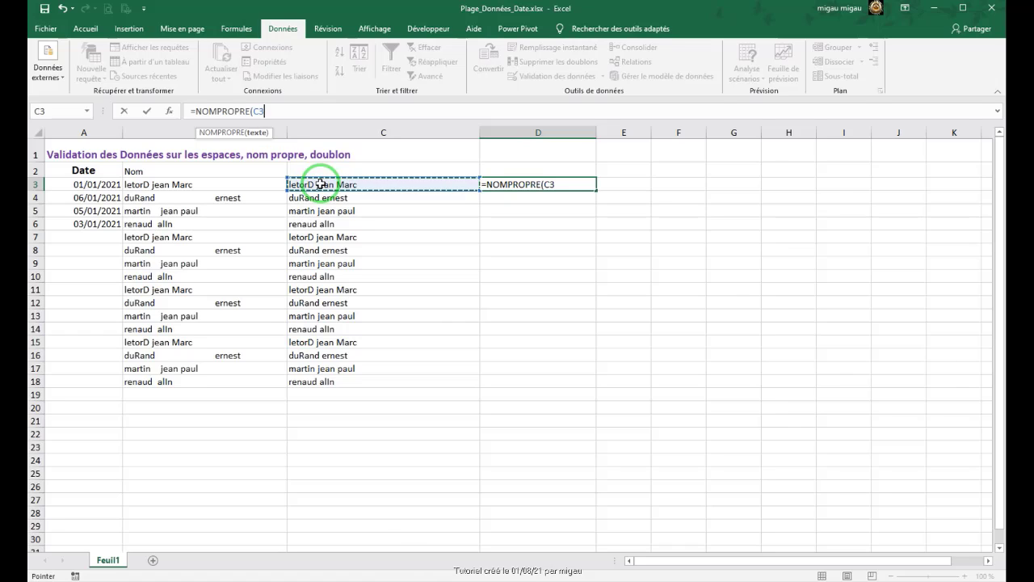
pyautogui.write(')')
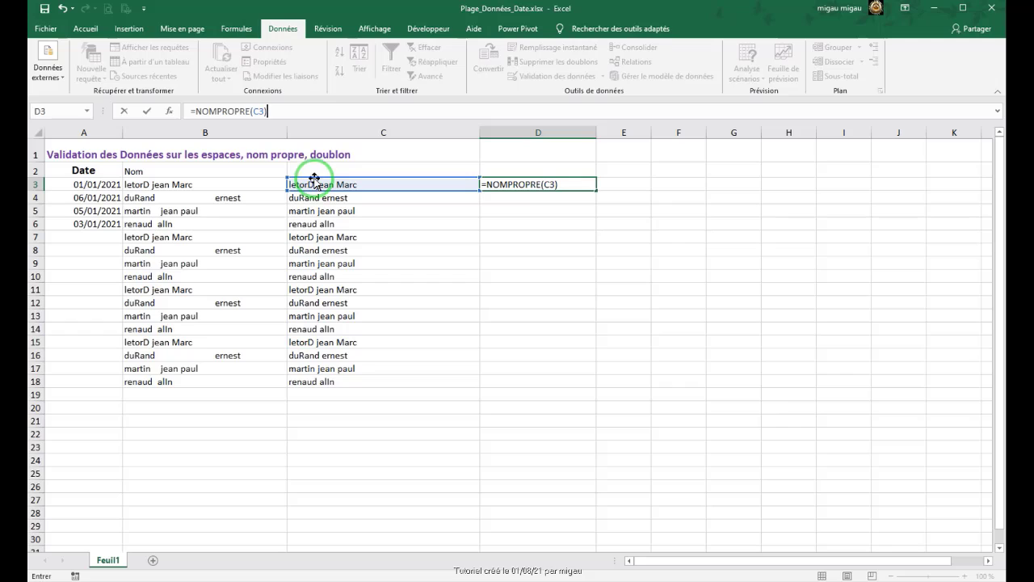
pyautogui.click(244, 134)
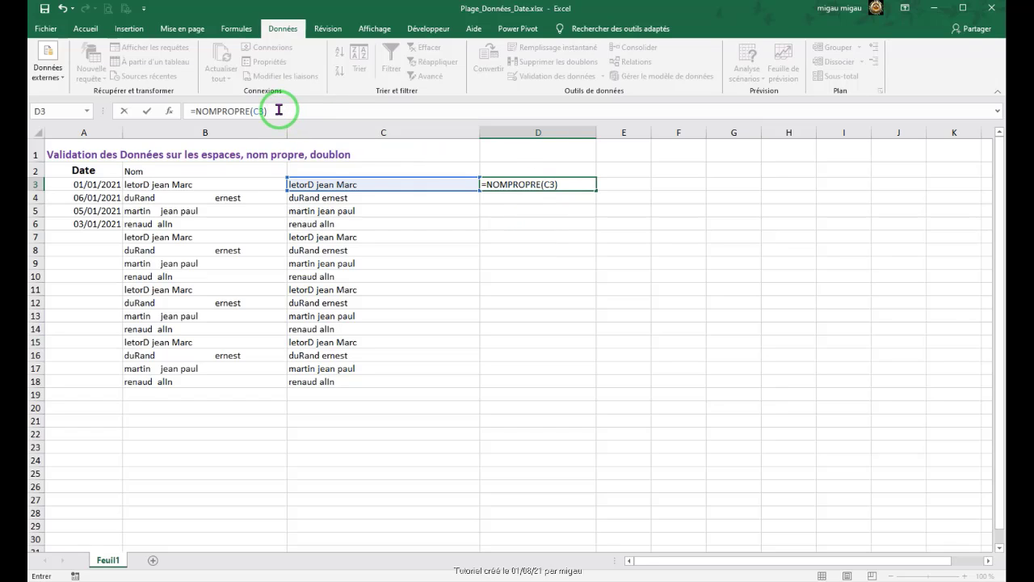
pyautogui.press('Return')
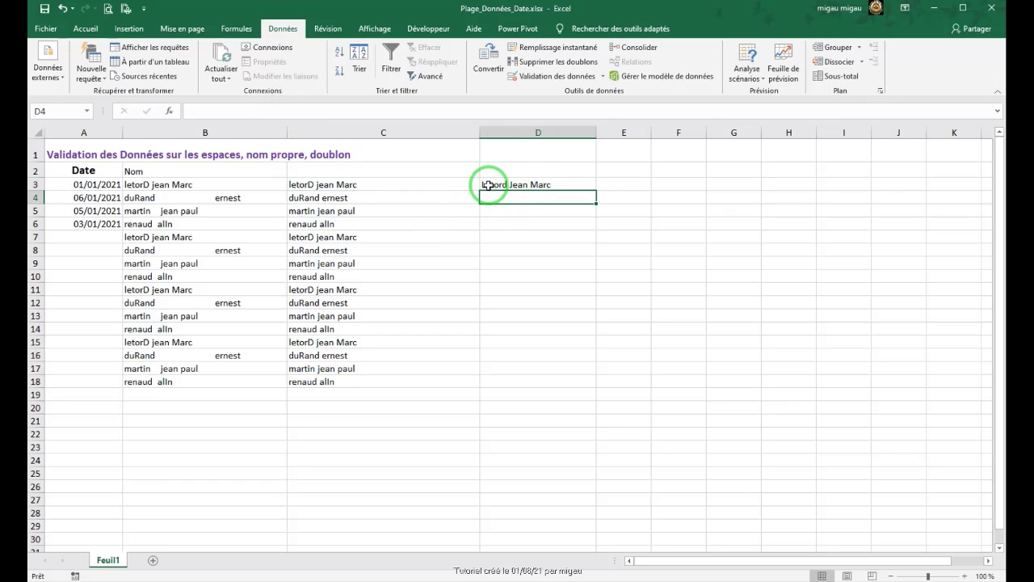
# Step: Fill the NOMPROPRE formula from D3 down to D18
pyautogui.click(540, 184)
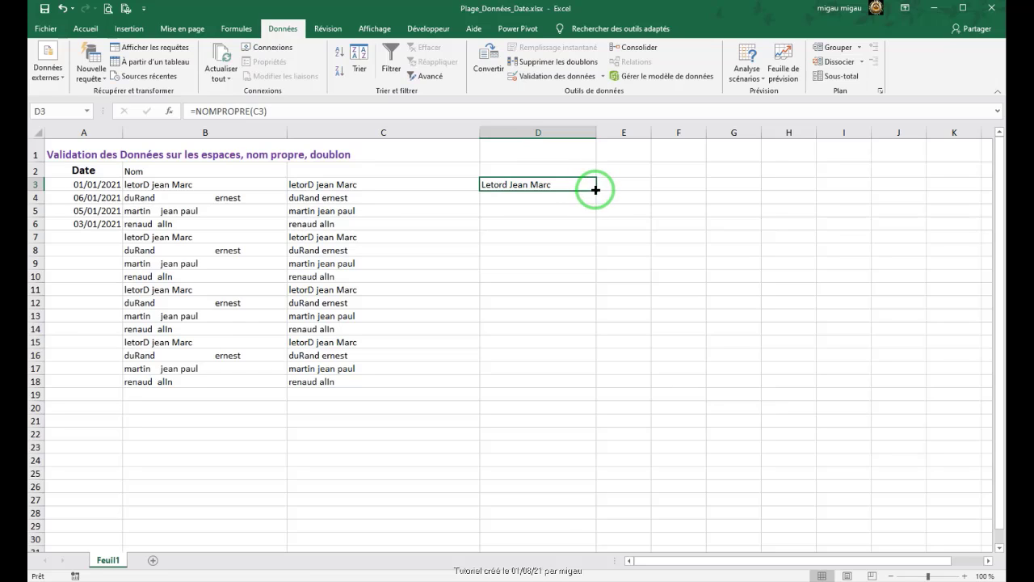
pyautogui.moveTo(595, 192); pyautogui.dragTo(597, 388)
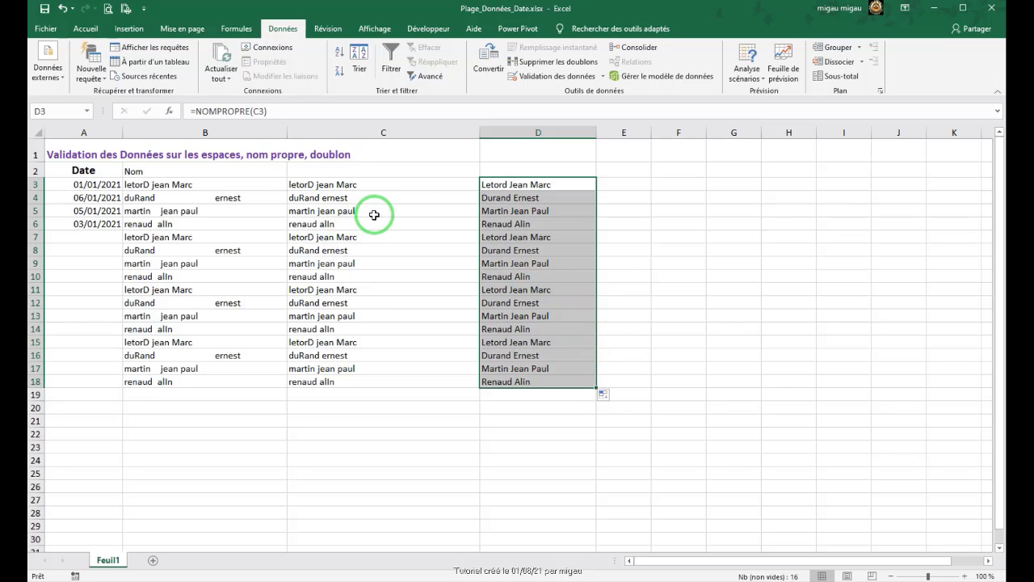
pyautogui.click(375, 214)
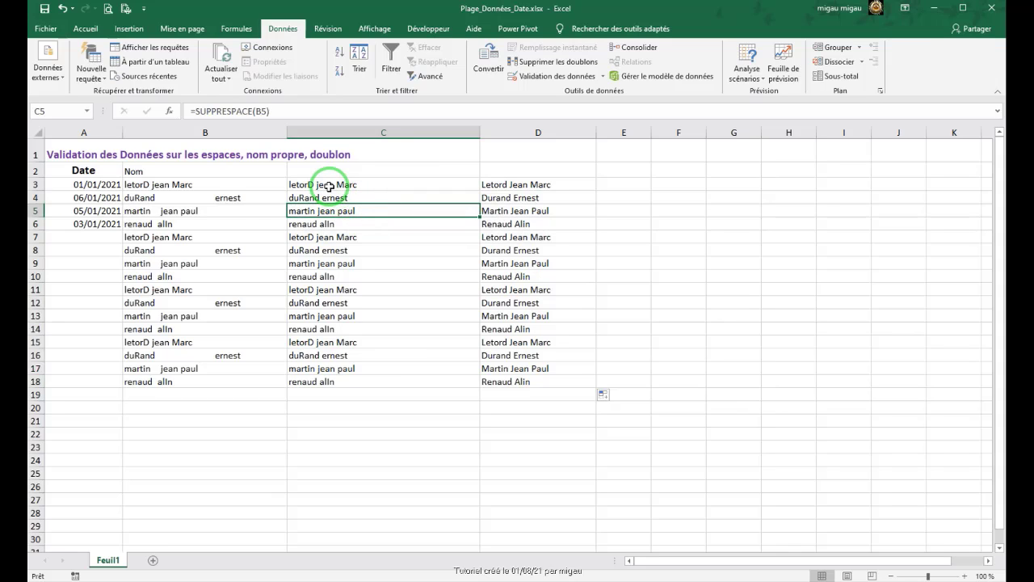
# Step: Review the formulas in C3 and D3, and clear the contents of the range C3:D18
pyautogui.click(330, 187)
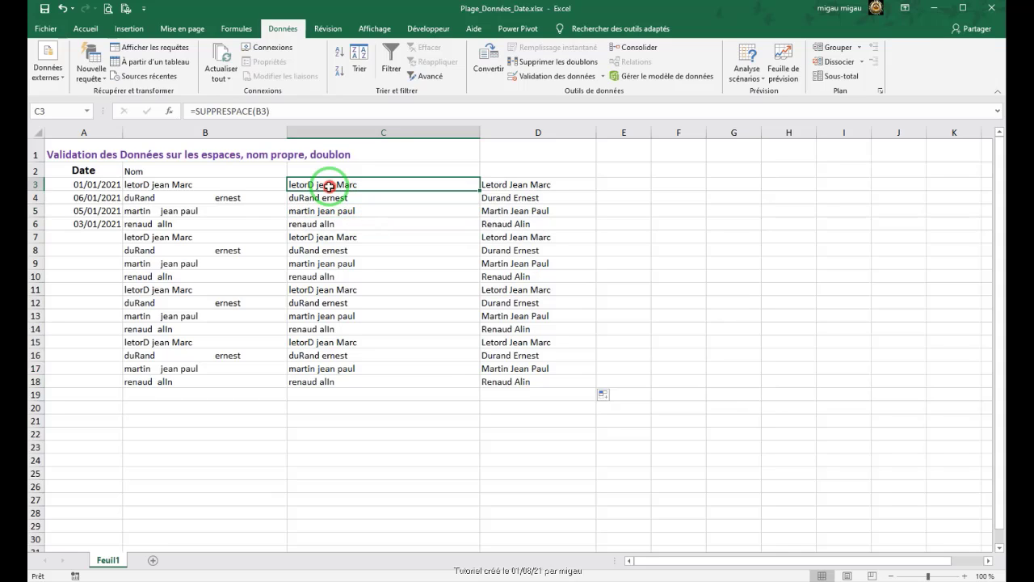
pyautogui.click(523, 188)
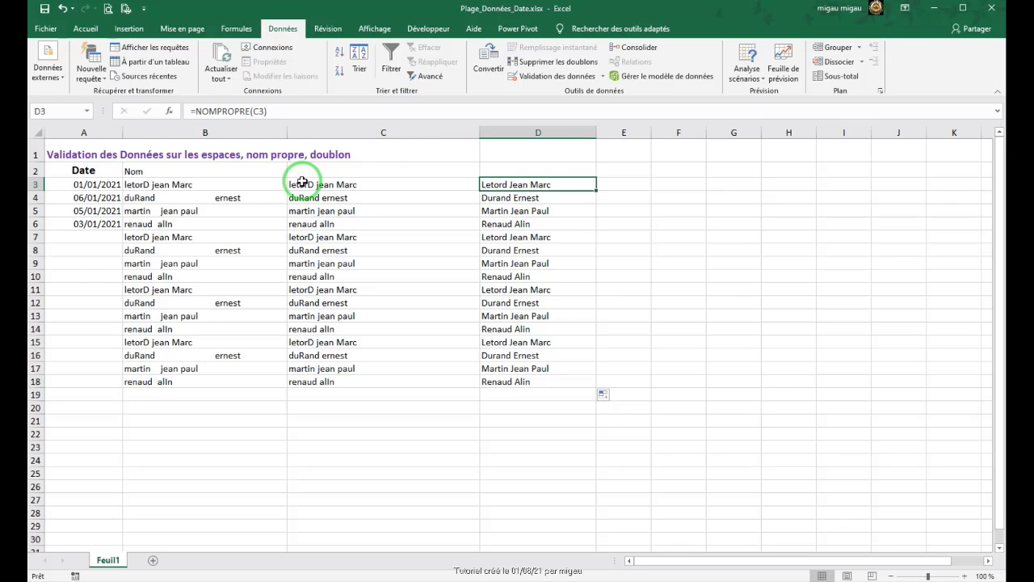
pyautogui.moveTo(305, 180); pyautogui.dragTo(567, 384)
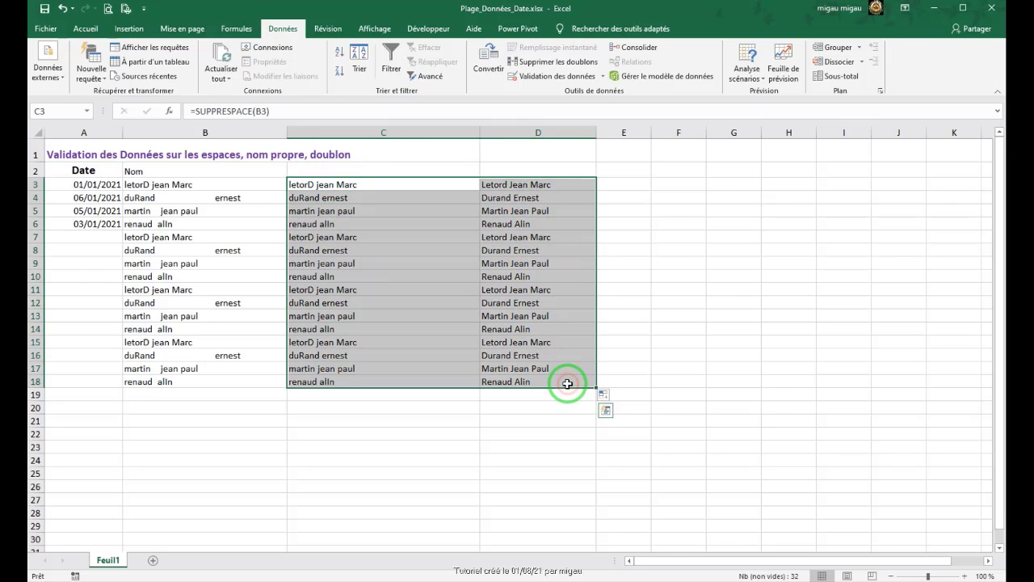
pyautogui.press('Delete')
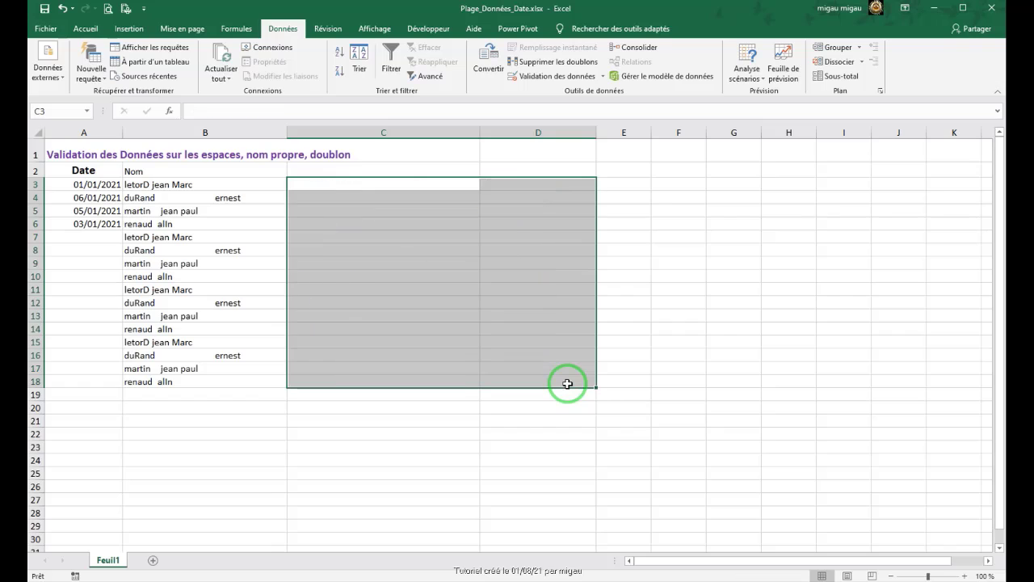
# Step: Enter the nested formula =SUPPRESPACE(NOMPROPRE(B3)) in cell C3 to remove extra spaces and capitalise the name
pyautogui.click(321, 184)
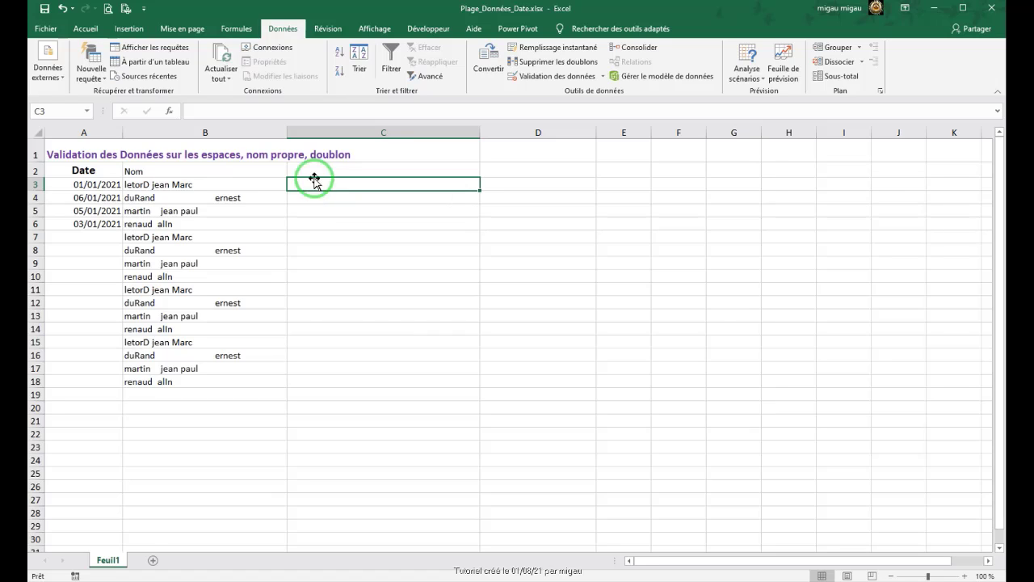
pyautogui.click(188, 112)
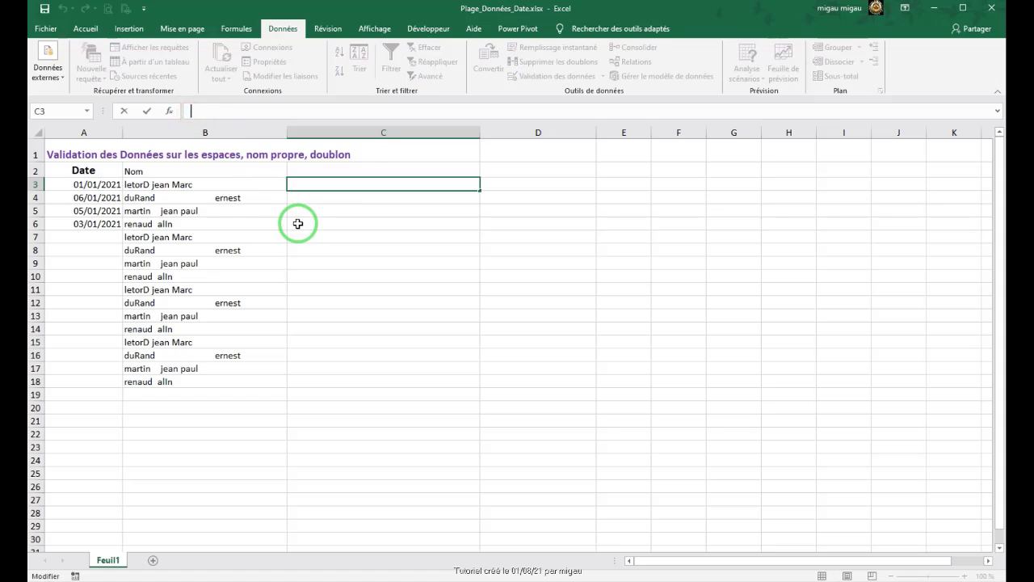
pyautogui.write('=supp')
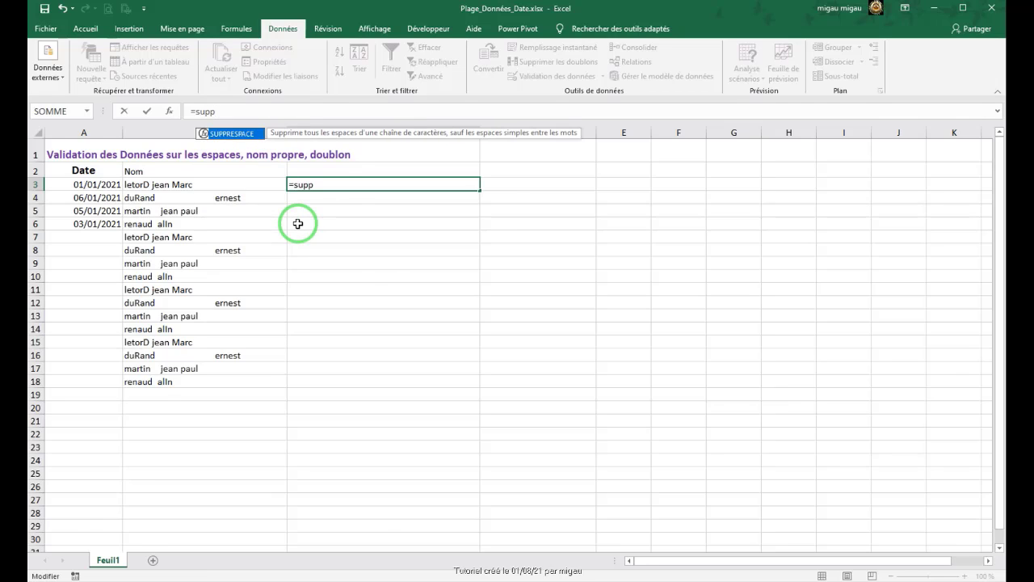
pyautogui.doubleClick(237, 134)
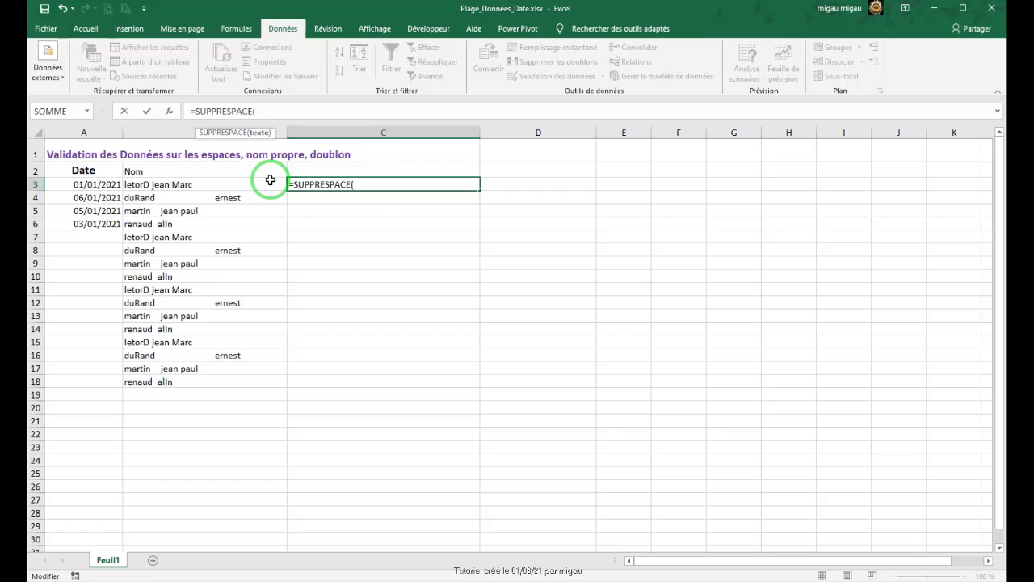
pyautogui.write('nomp')
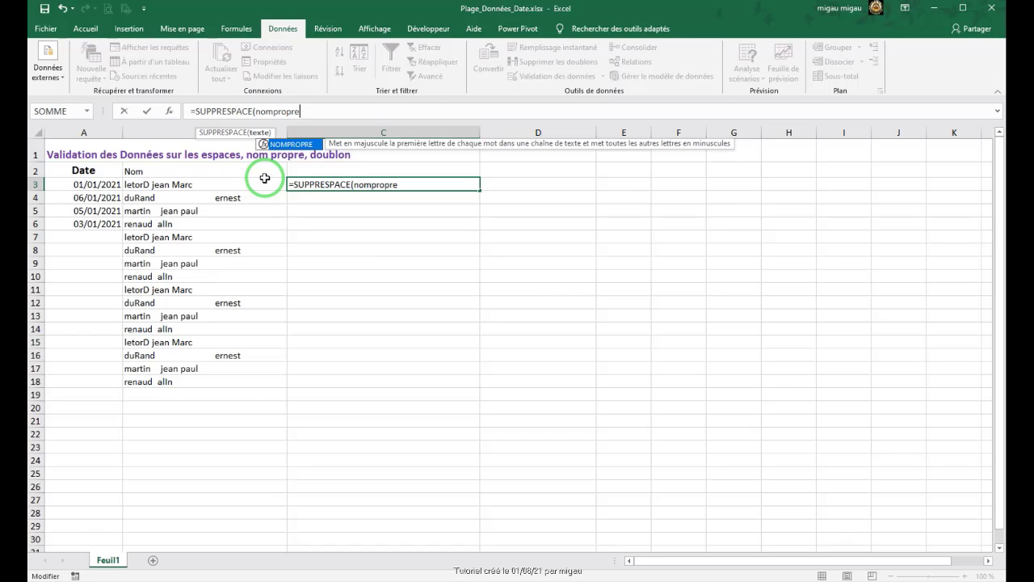
pyautogui.write('ropre')
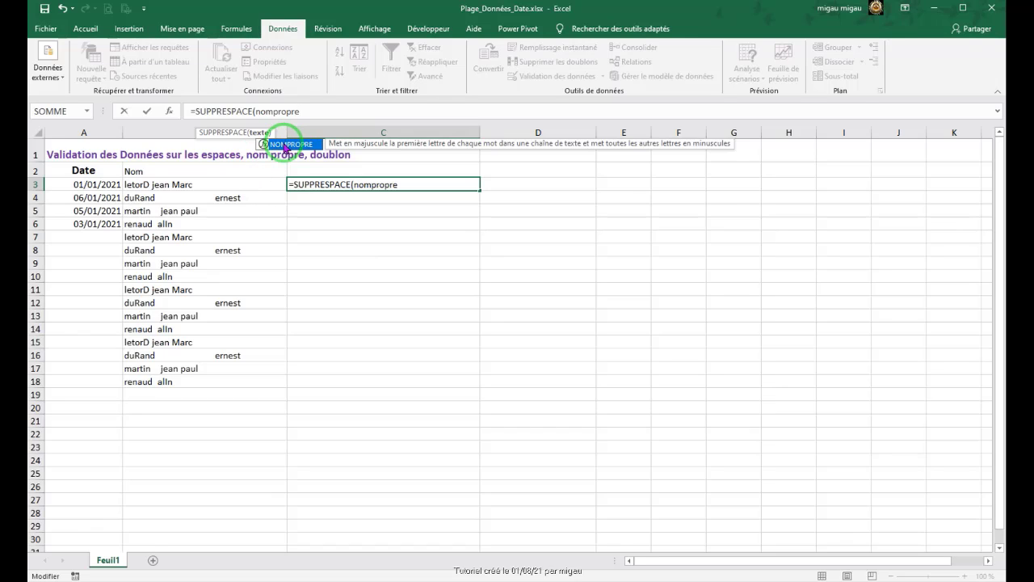
pyautogui.doubleClick(287, 144)
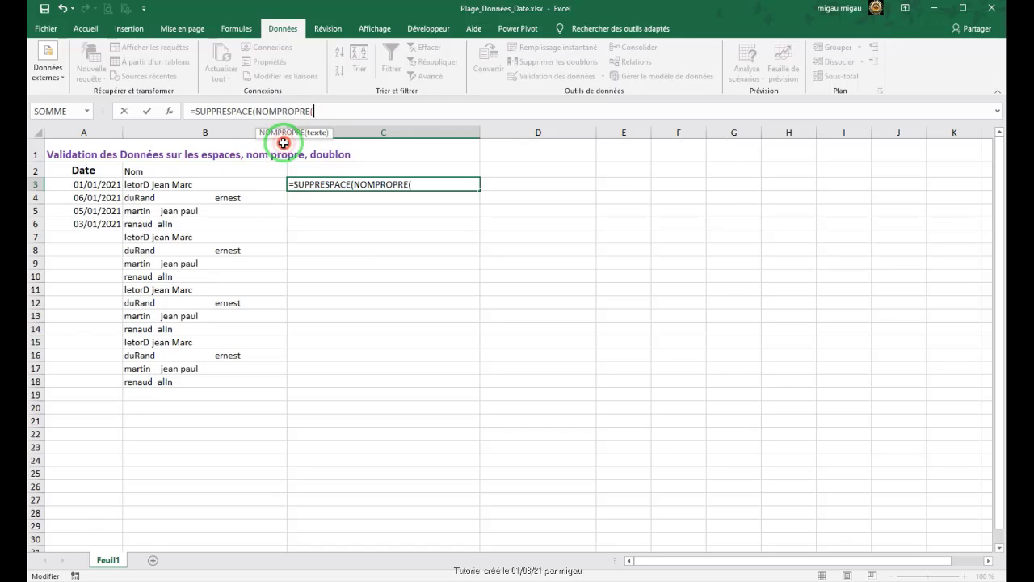
pyautogui.click(180, 184)
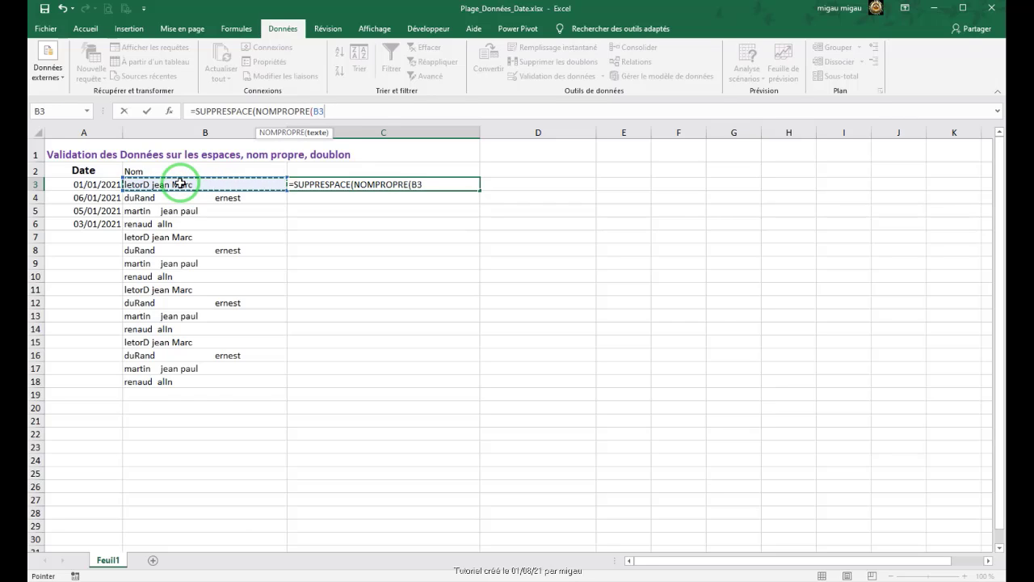
pyautogui.write(')')
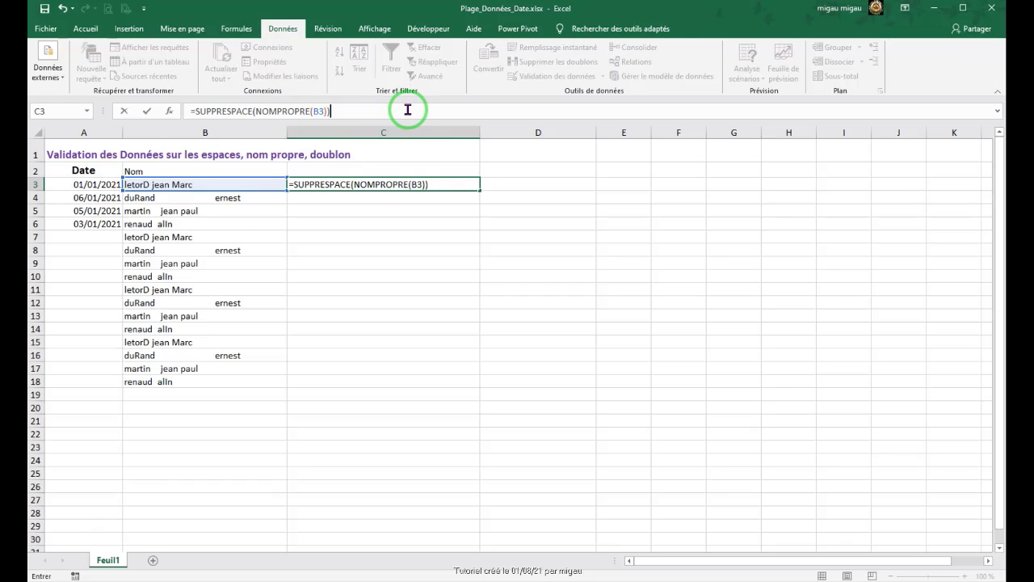
pyautogui.press('Return')
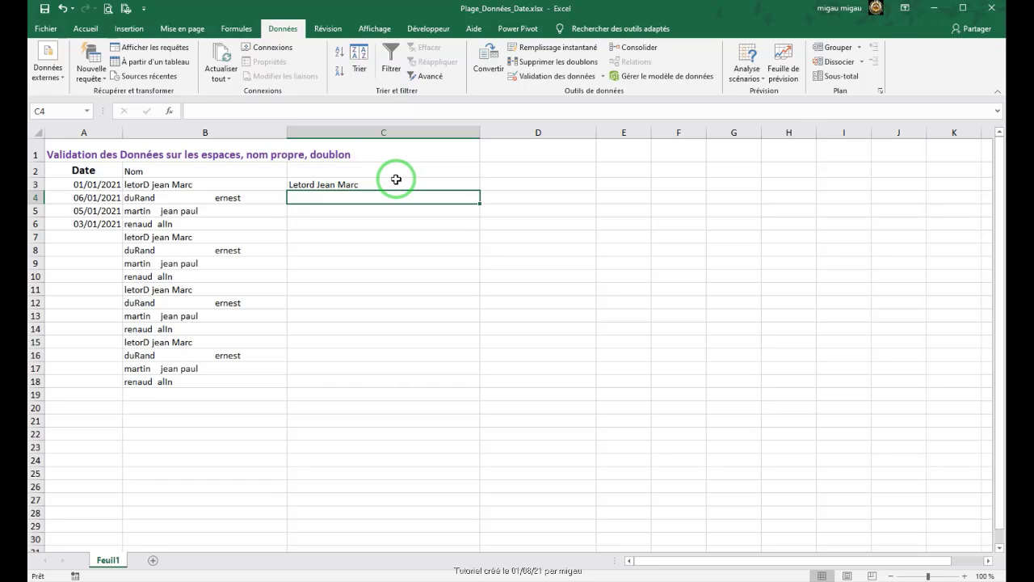
# Step: Fill the nested SUPPRESPACE and NOMPROPRE formula from C3 down to C18
pyautogui.click(365, 184)
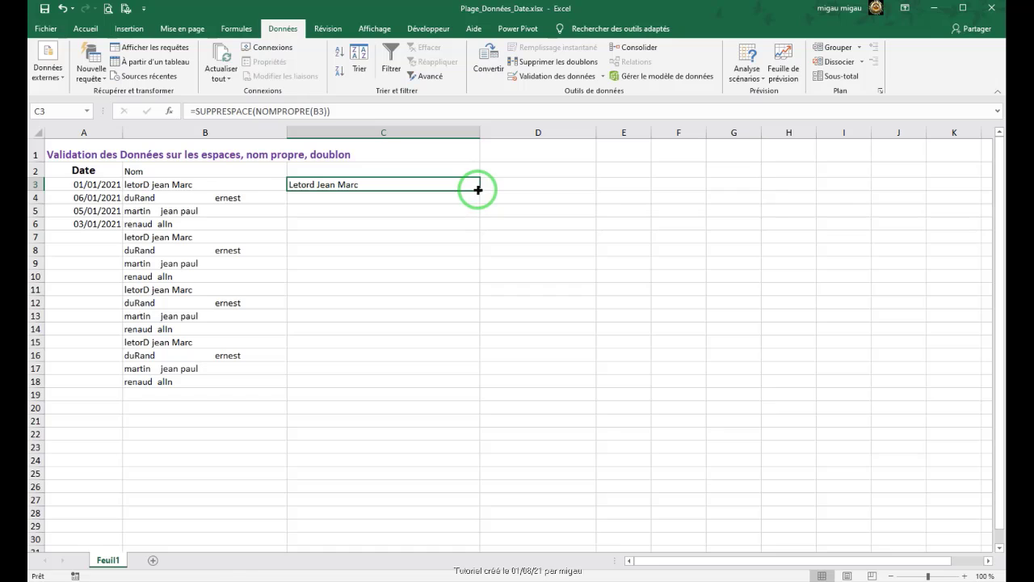
pyautogui.moveTo(478, 189); pyautogui.dragTo(478, 385)
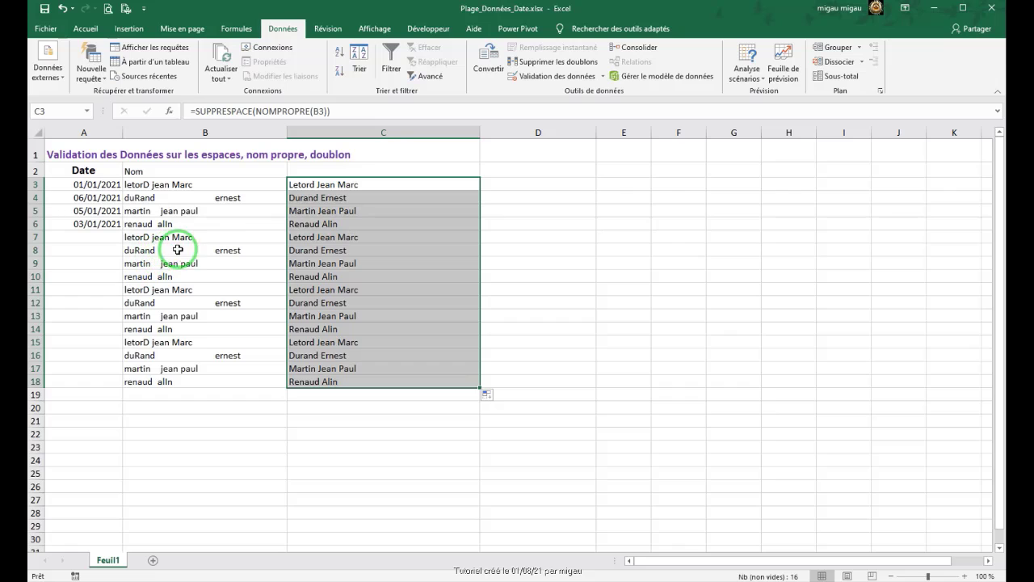
pyautogui.click(354, 247)
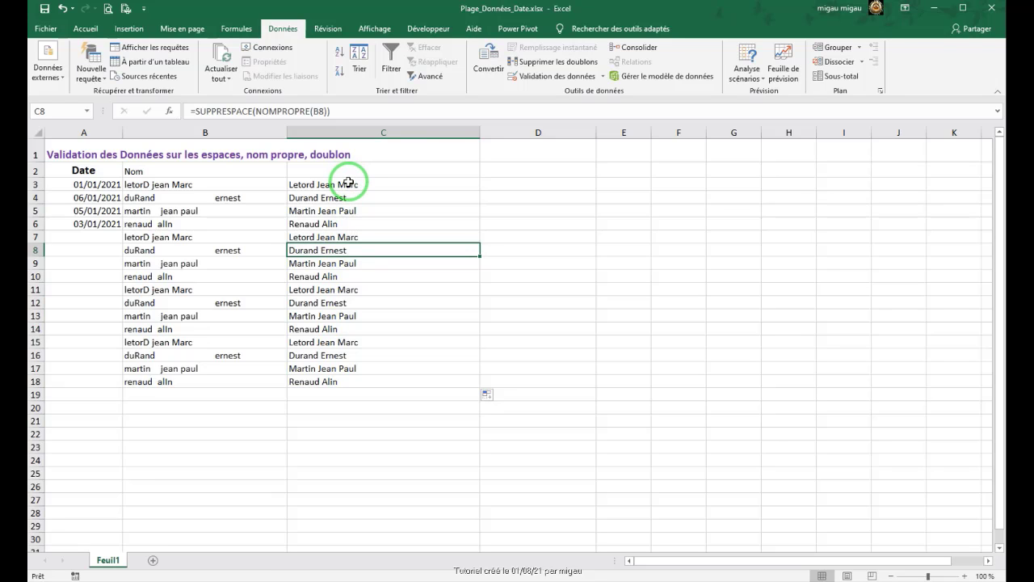
# Step: Remove the duplicates from C3:C18, continuing with the current selection only and comparing Colonne C without headers
pyautogui.moveTo(348, 182); pyautogui.dragTo(369, 379)
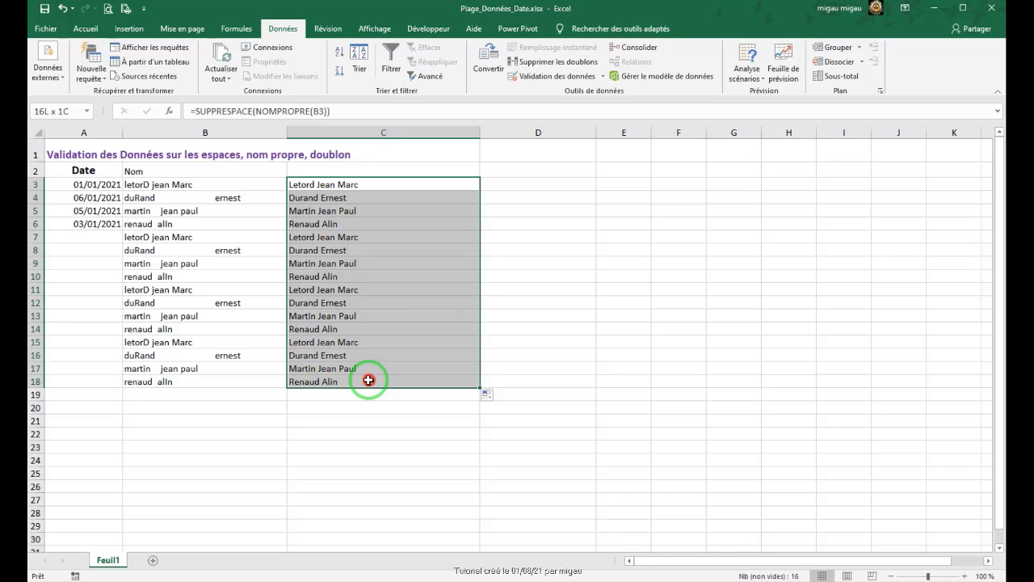
pyautogui.moveTo(369, 380); pyautogui.dragTo(368, 380)
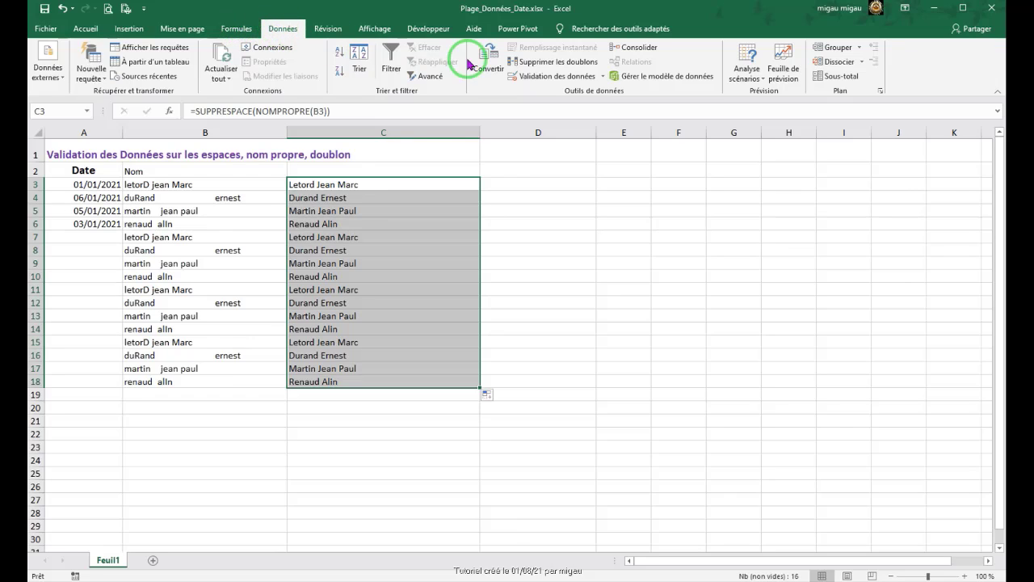
pyautogui.click(579, 63)
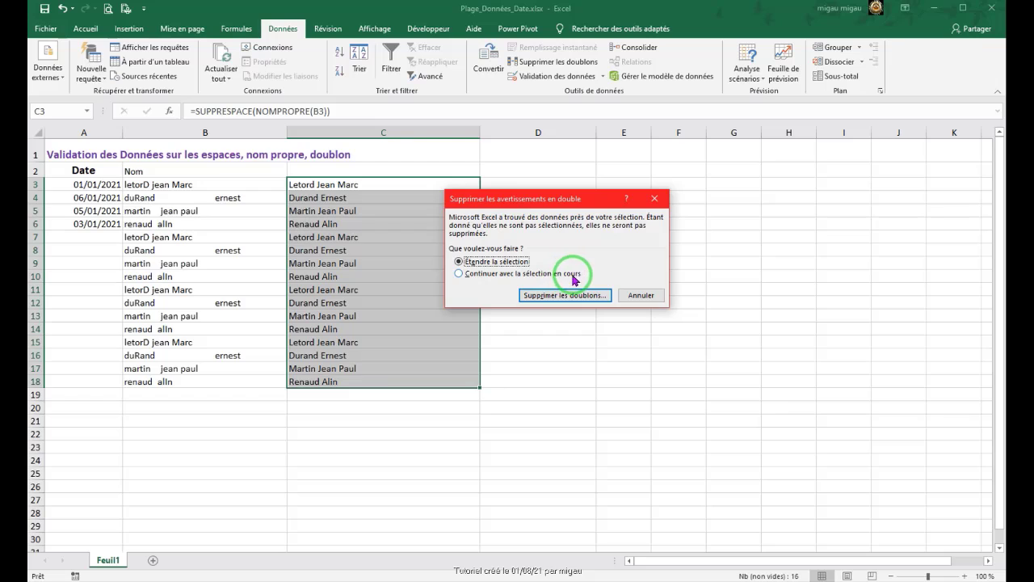
pyautogui.click(459, 274)
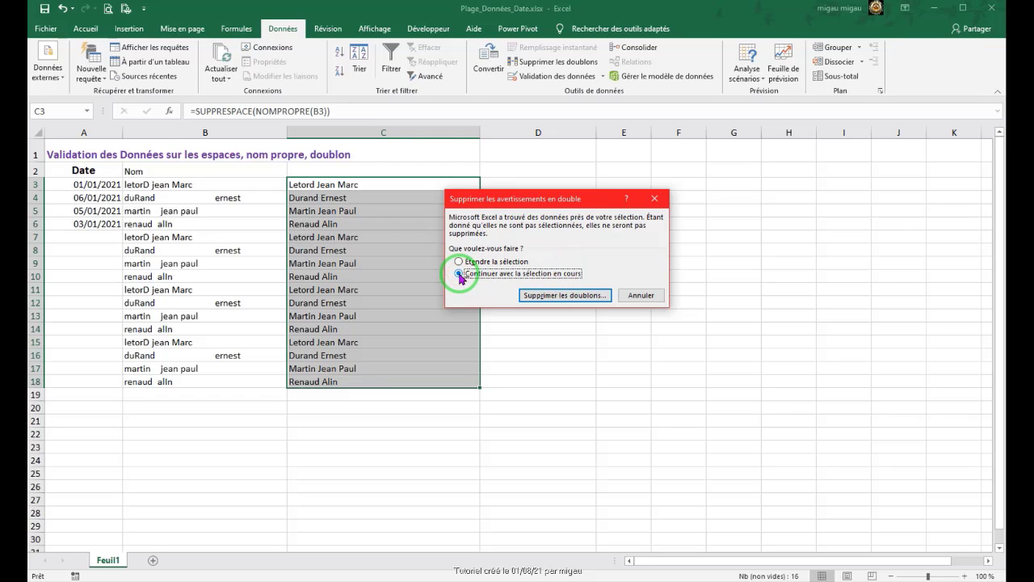
pyautogui.click(556, 296)
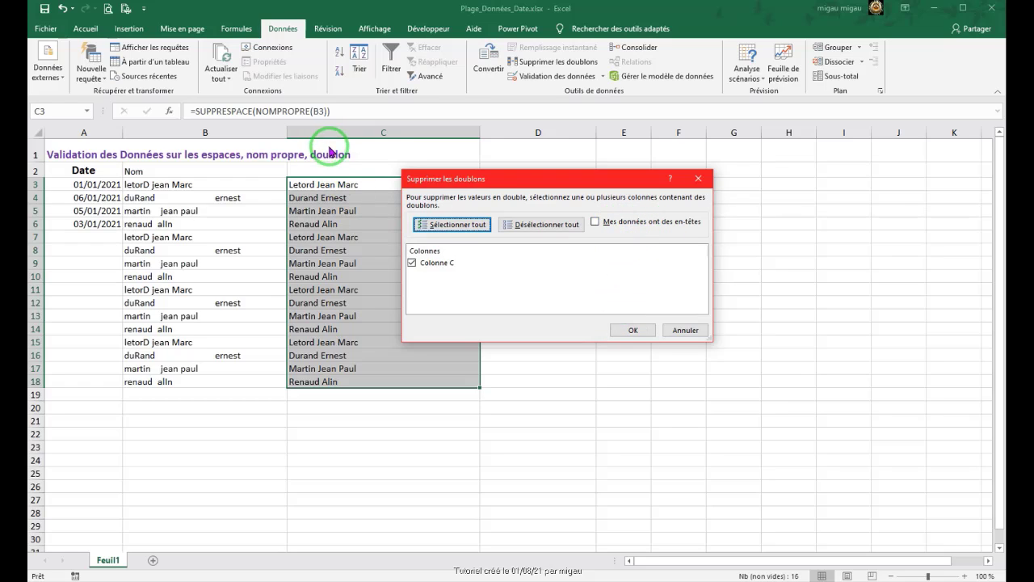
pyautogui.click(630, 330)
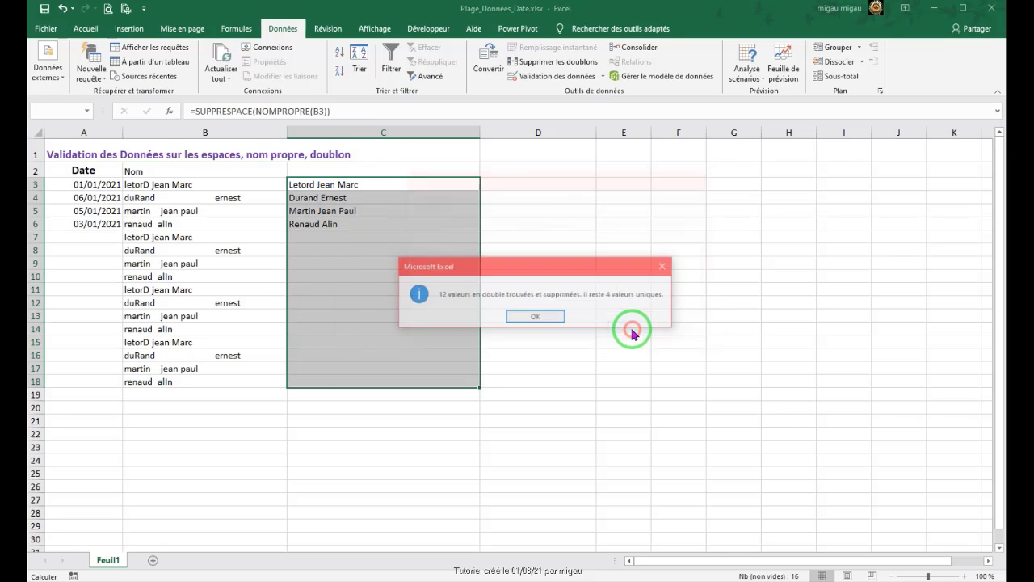
pyautogui.click(537, 314)
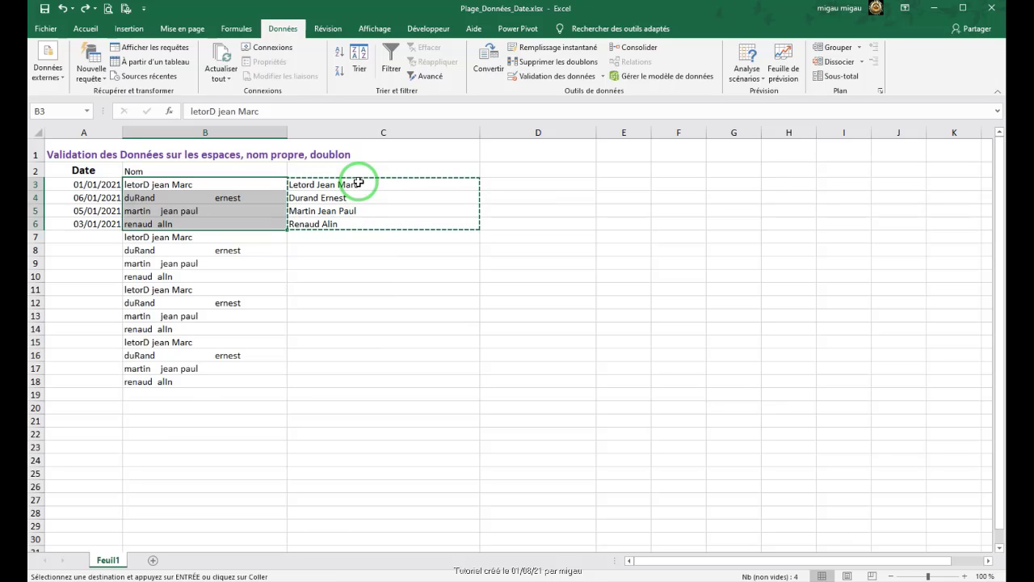
# Step: Copy the unique cleaned names in C3:C6 and paste them as values over the original names starting at B3
pyautogui.moveTo(358, 183); pyautogui.dragTo(358, 226)
pyautogui.hotkey('ctrl', 'c')
pyautogui.rightClick(374, 198)
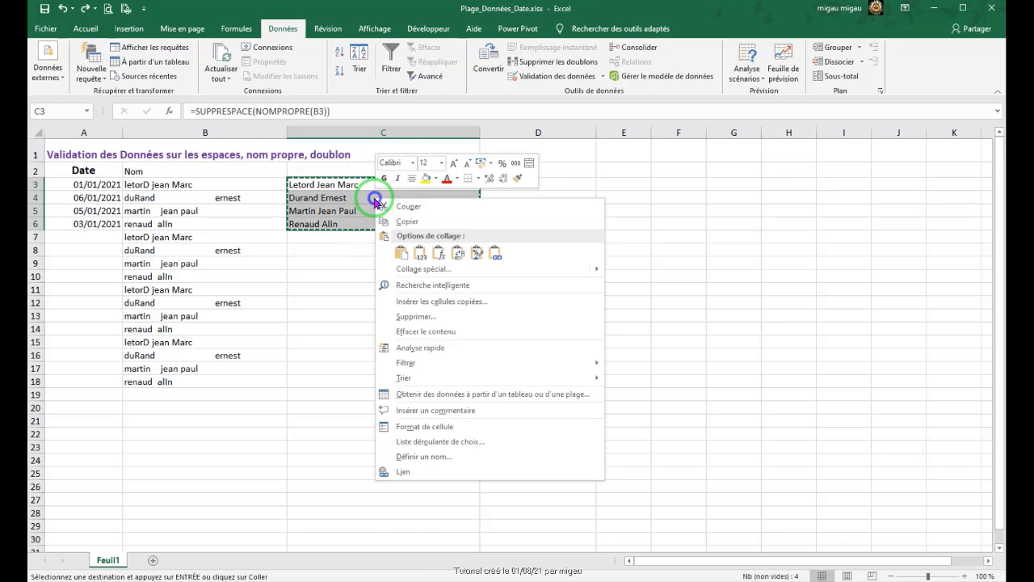
pyautogui.click(406, 226)
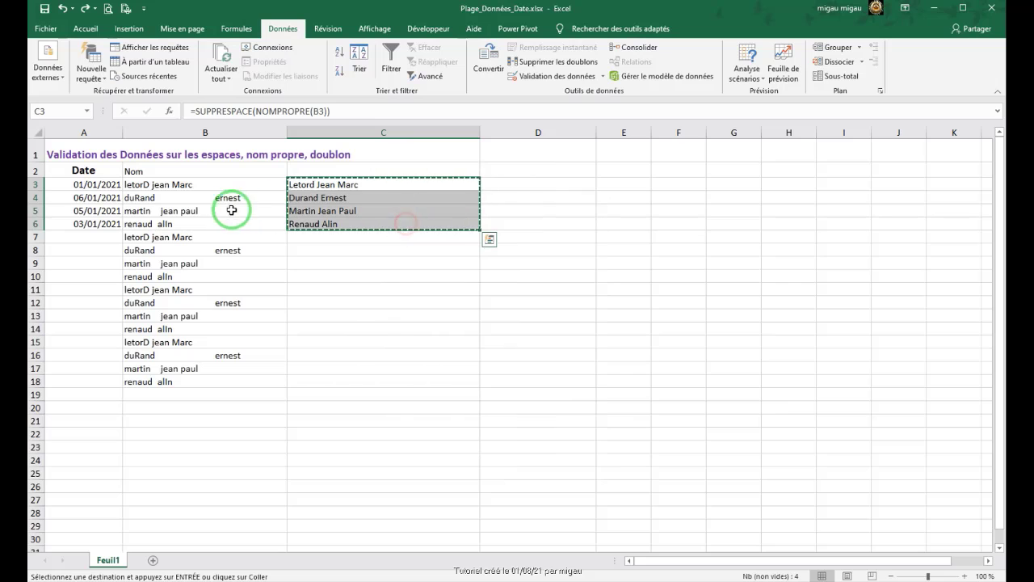
pyautogui.click(165, 184)
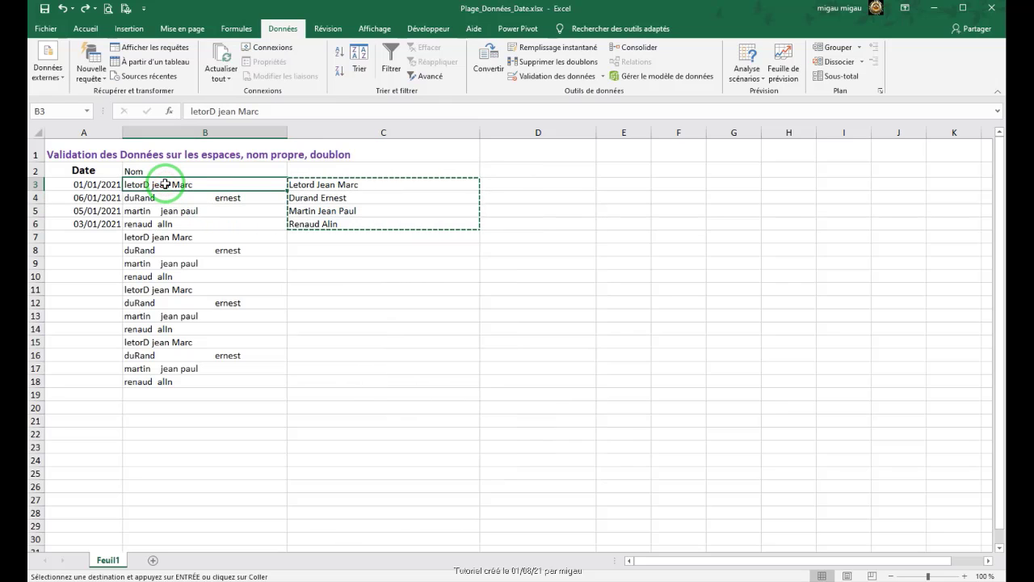
pyautogui.rightClick(165, 184)
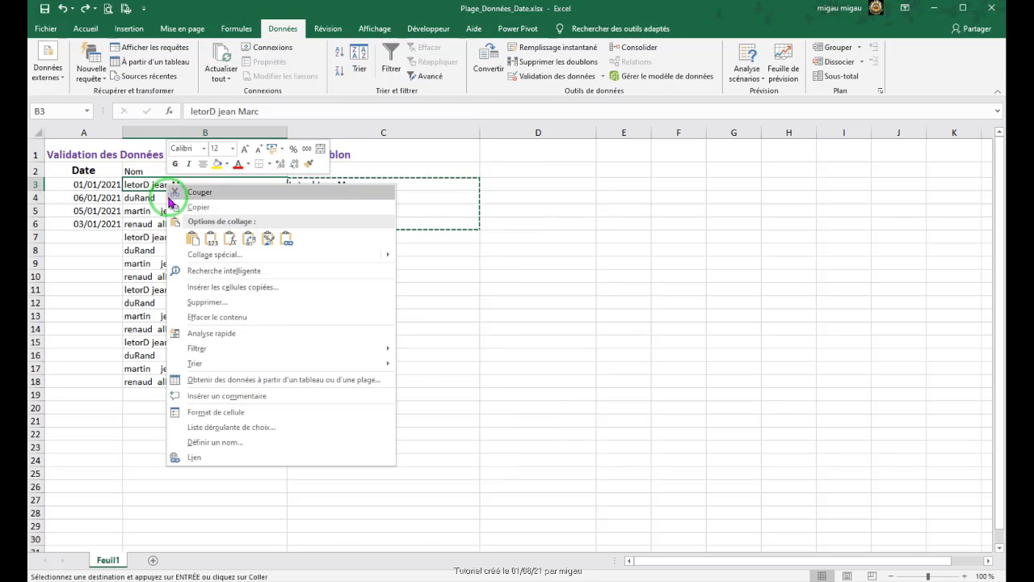
pyautogui.click(211, 243)
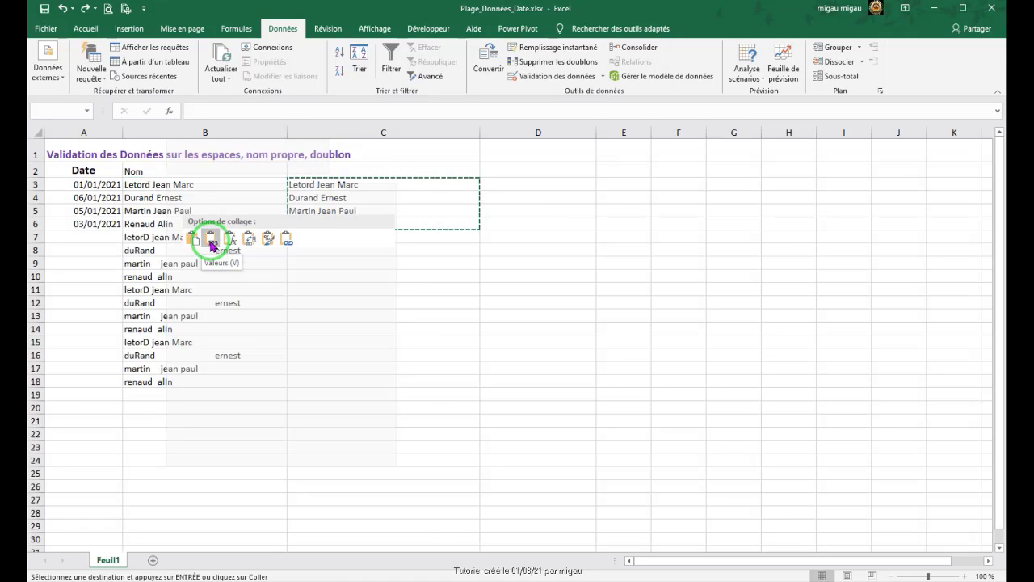
# Step: Clear the leftover uncleaned names in B7:B18 and the helper formulas in C3:C6
pyautogui.click(197, 235)
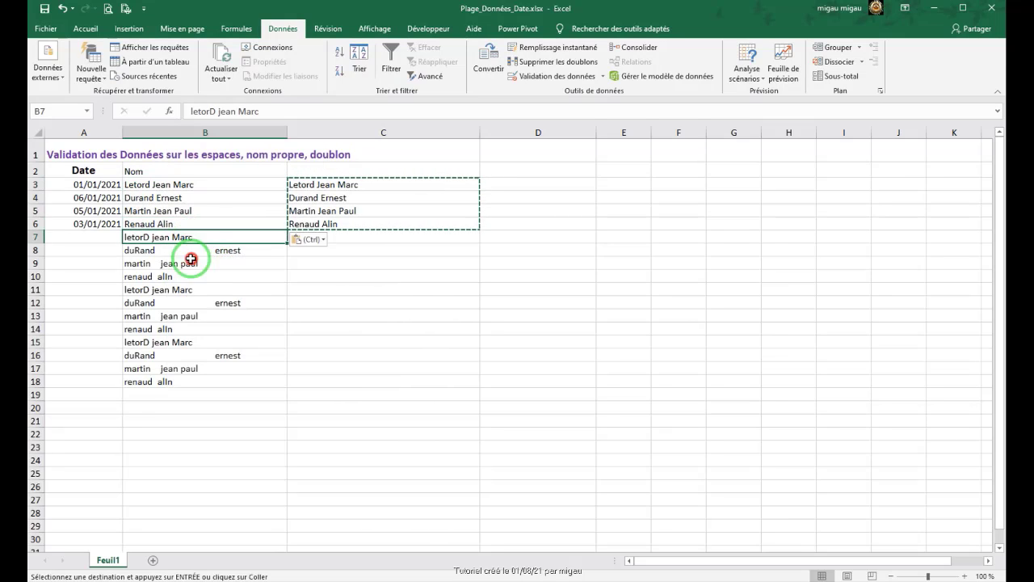
pyautogui.moveTo(191, 258); pyautogui.dragTo(196, 377)
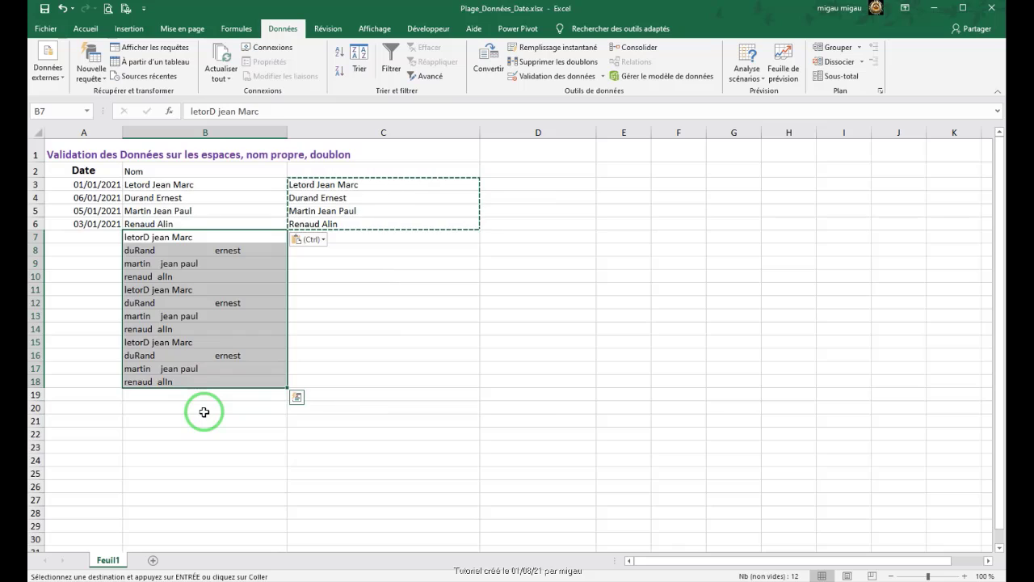
pyautogui.press('Delete')
pyautogui.click(278, 289)
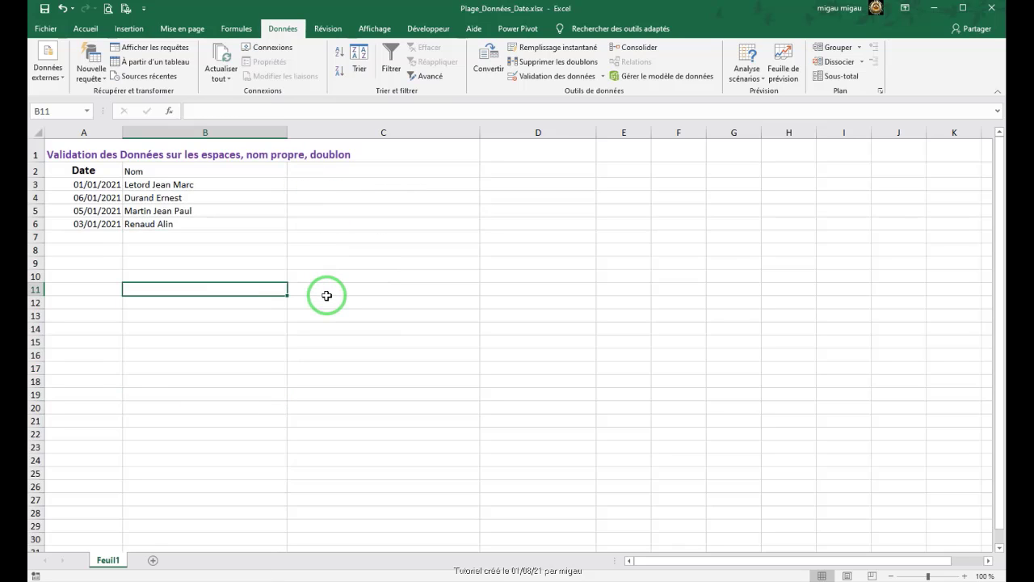